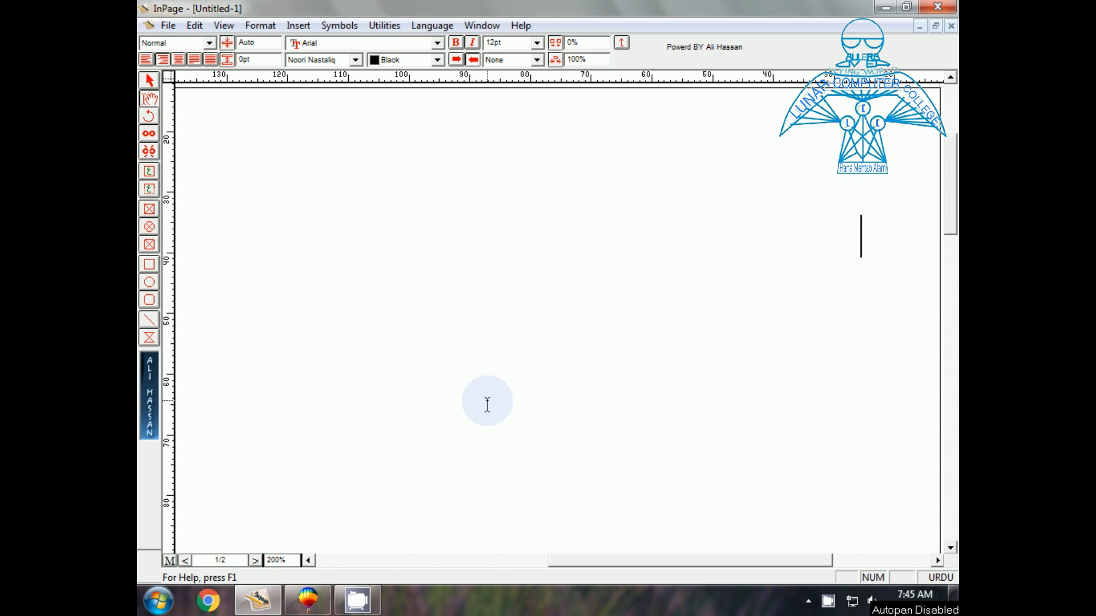
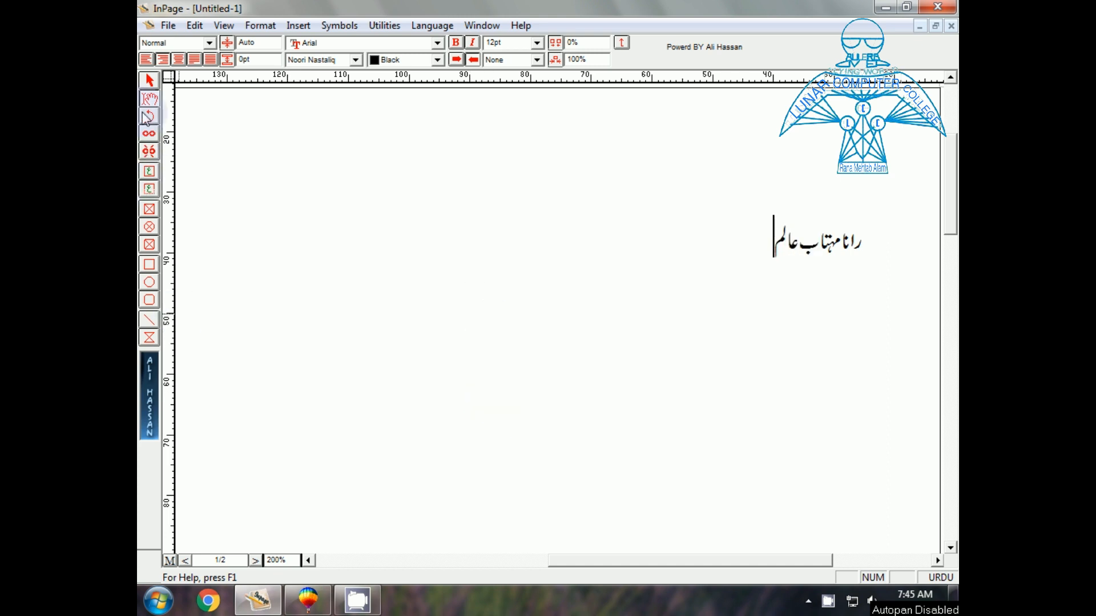
Type the three-word Urdu name in InPage and select its text frame for copying
{"action": "left_click", "coordinate": [150, 80]}
{"action": "left_click", "coordinate": [337, 212]}
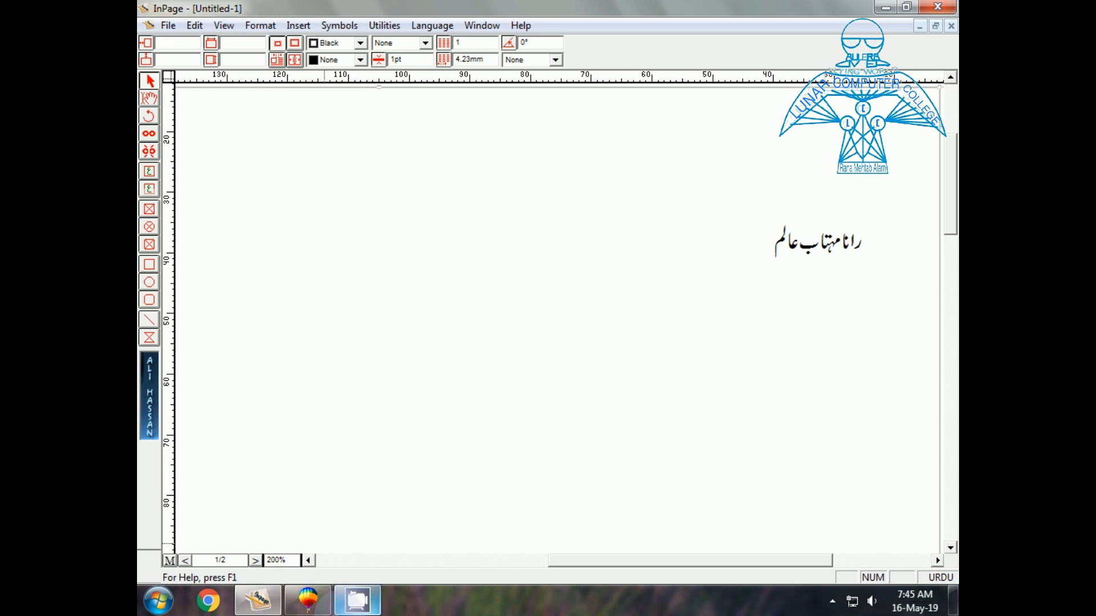
Paste the Urdu name into CorelDRAW, scale it to about 4.243 × 1.613 inches, and zoom to it
{"action": "left_click", "coordinate": [308, 600]}
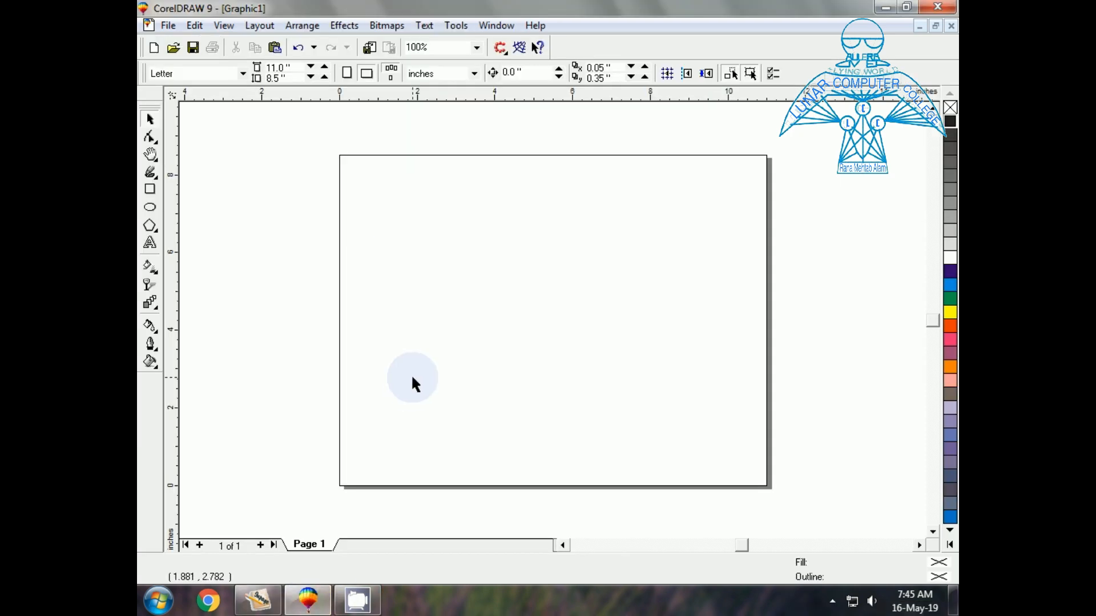
{"action": "key", "text": "ctrl+v"}
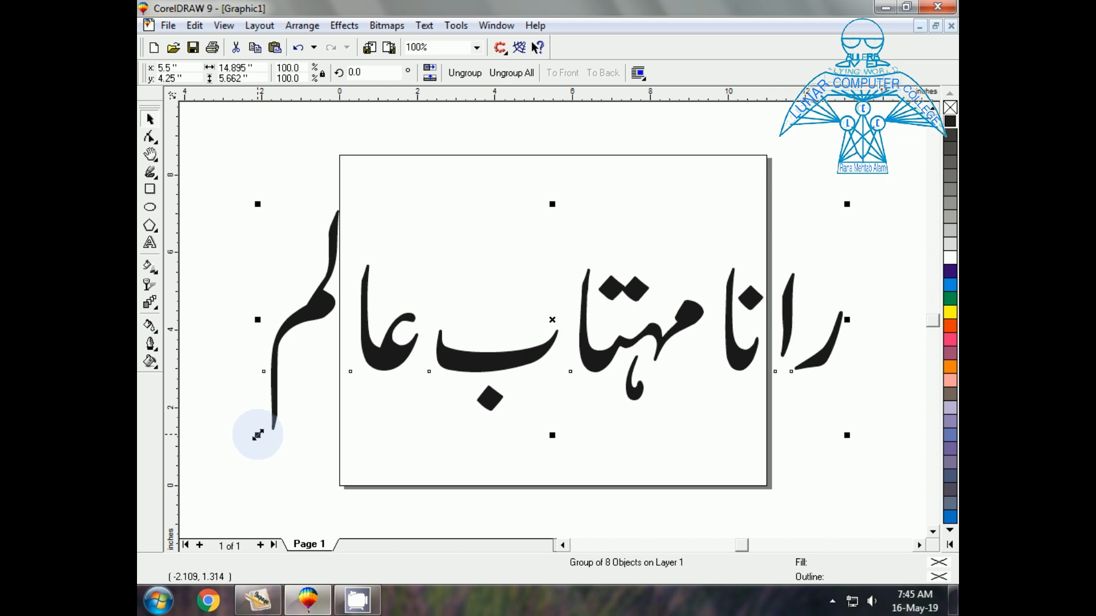
{"action": "left_click_drag", "start_coordinate": [258, 435], "coordinate": [406, 355]}
{"action": "left_click", "coordinate": [513, 337]}
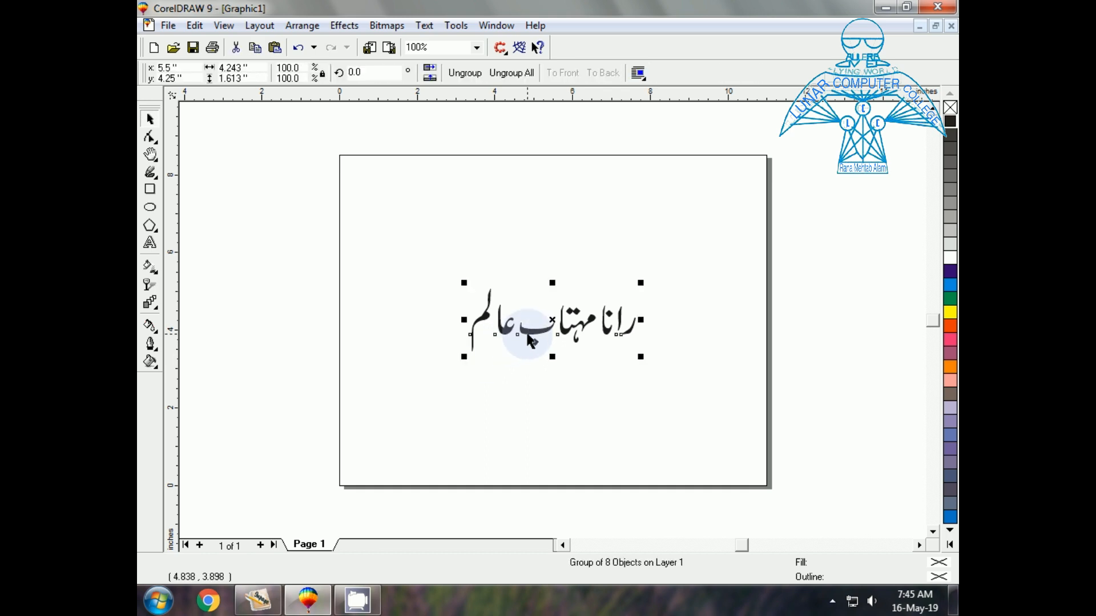
{"action": "key", "text": "shift+F2"}
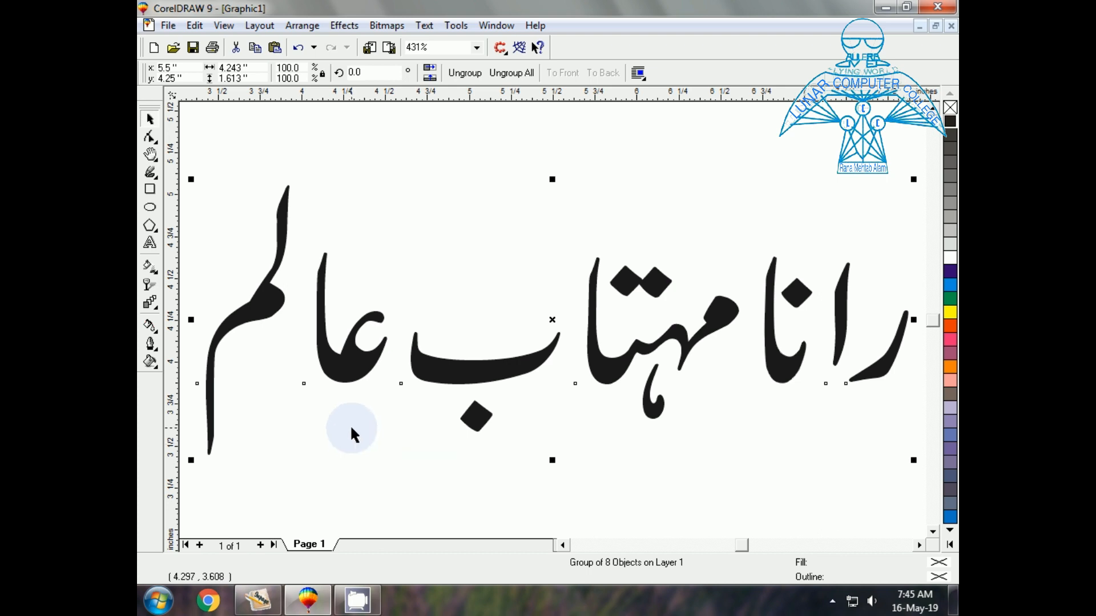
Colour the name yellow and place a blue duplicate slightly offset on top
{"action": "left_click", "coordinate": [950, 316]}
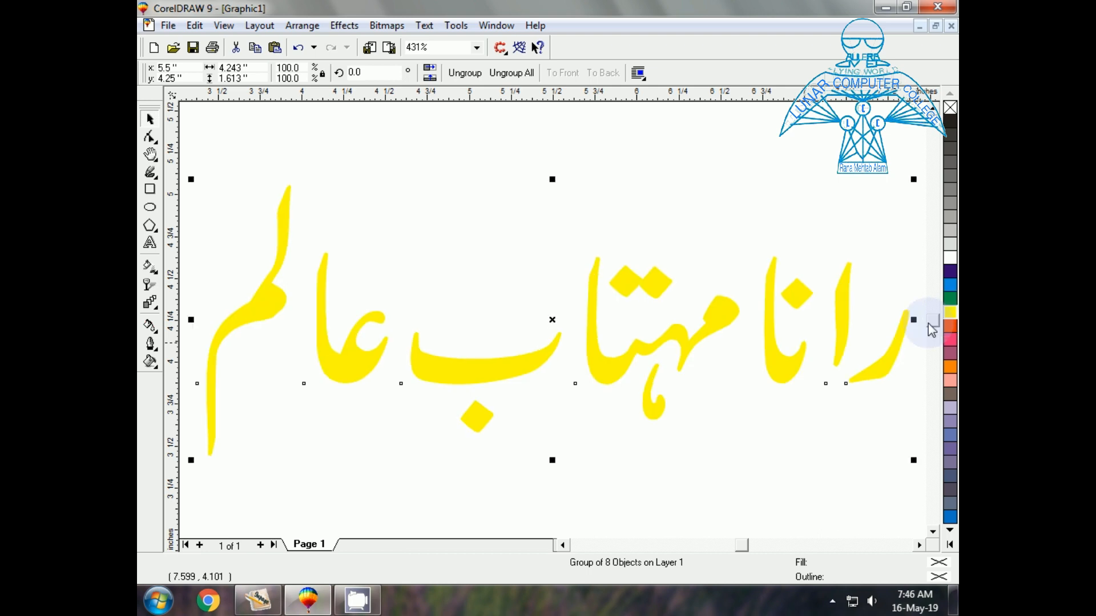
{"action": "left_click", "coordinate": [620, 377]}
{"action": "left_click_drag", "start_coordinate": [620, 377], "coordinate": [586, 372]}
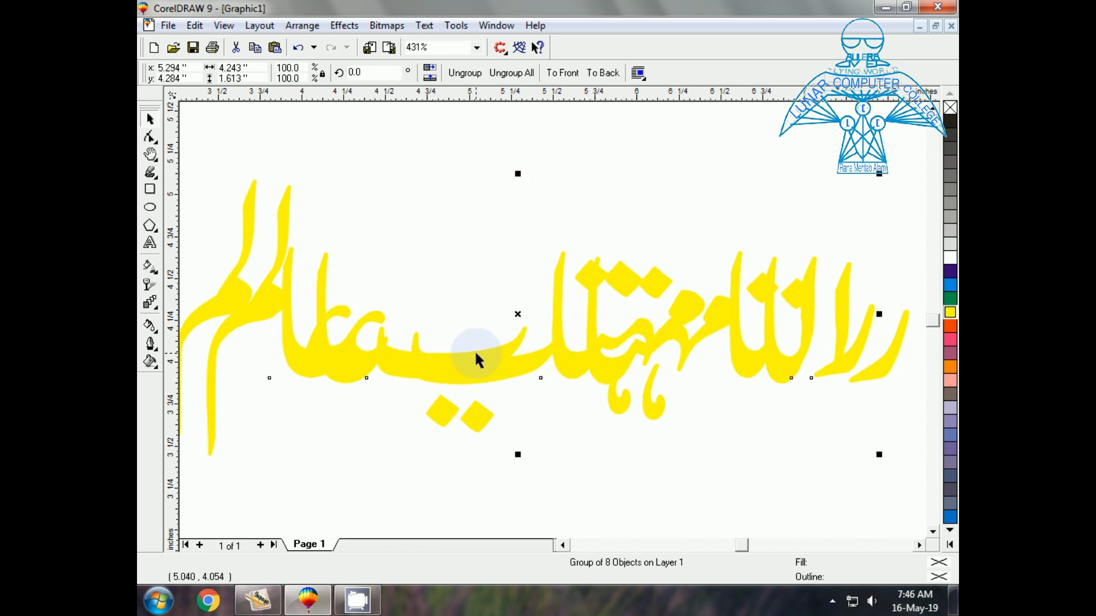
{"action": "left_click_drag", "start_coordinate": [474, 354], "coordinate": [533, 389]}
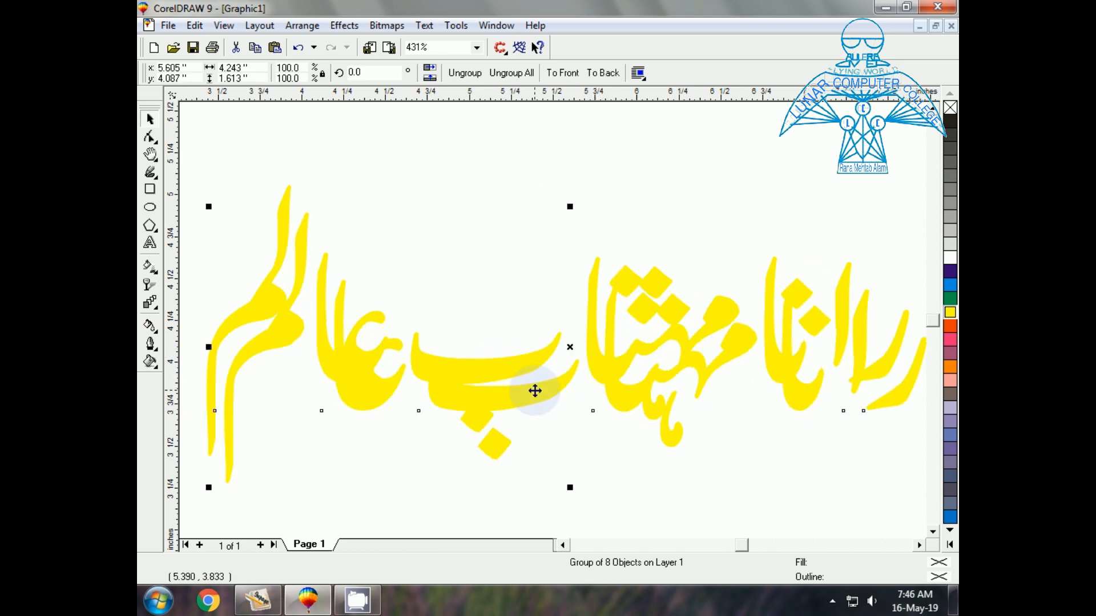
{"action": "left_click", "coordinate": [950, 286]}
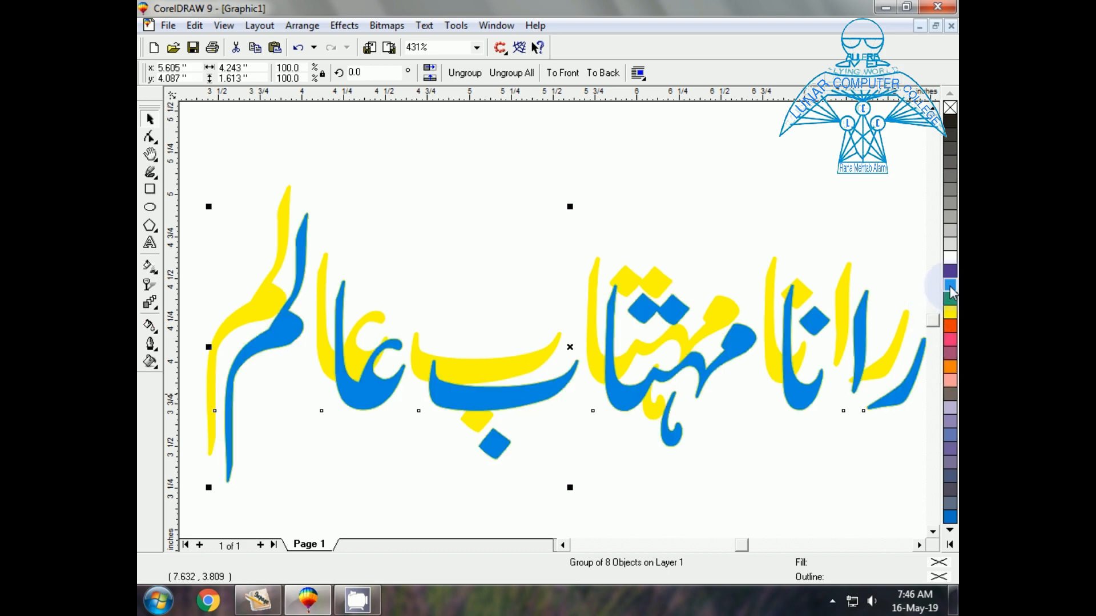
{"action": "mouse_move", "coordinate": [510, 399]}
{"action": "left_mouse_down"}
{"action": "mouse_move", "coordinate": [492, 372]}
{"action": "mouse_move", "coordinate": [501, 394]}
{"action": "left_mouse_up"}
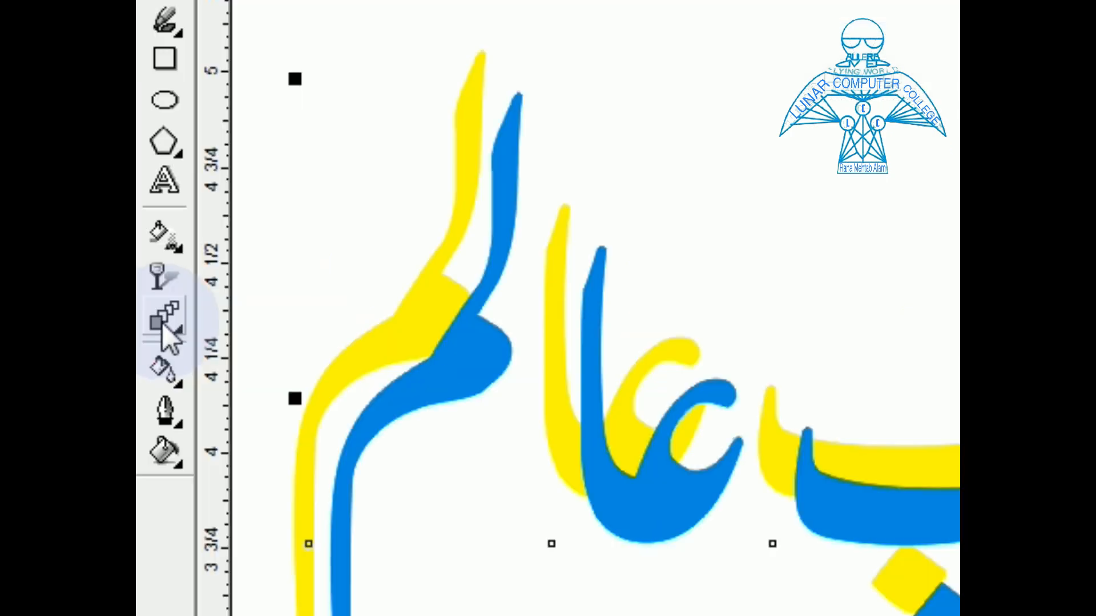
Blend the yellow name into the blue copy, then reposition the blue copy to leave a thin yellow edge
{"action": "left_click", "coordinate": [162, 322]}
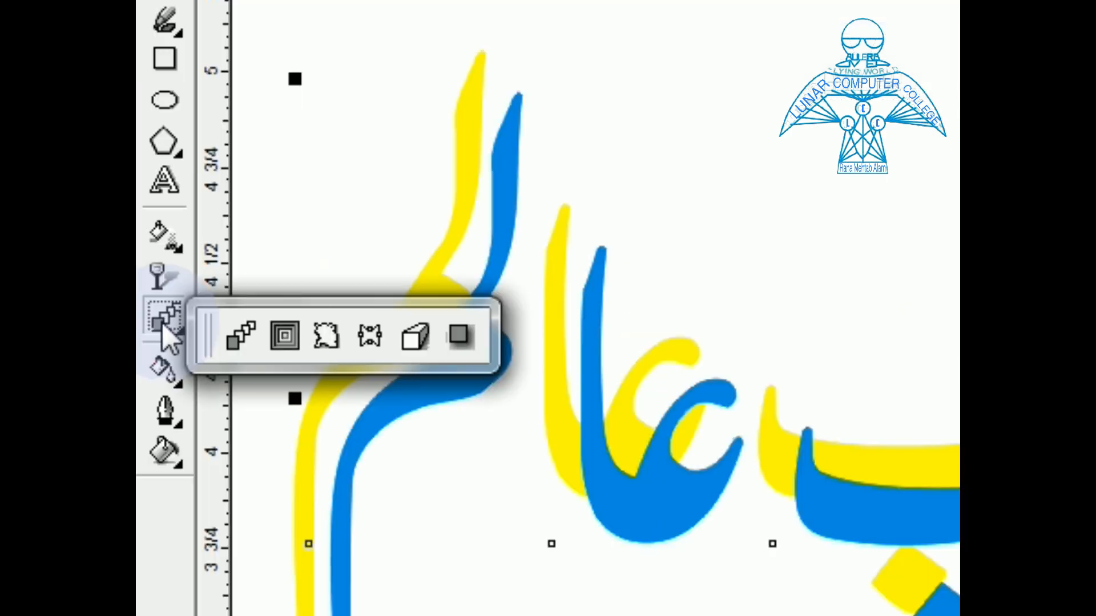
{"action": "left_click", "coordinate": [237, 335]}
{"action": "left_click_drag", "start_coordinate": [588, 368], "coordinate": [631, 440]}
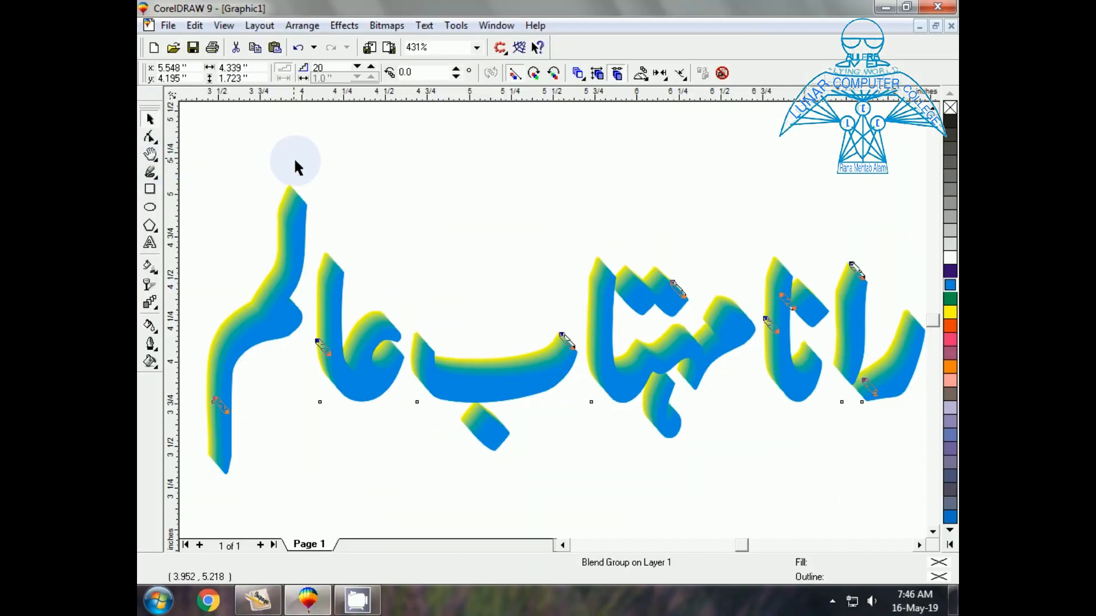
{"action": "left_click", "coordinate": [295, 161]}
{"action": "left_click_drag", "start_coordinate": [372, 382], "coordinate": [336, 351]}
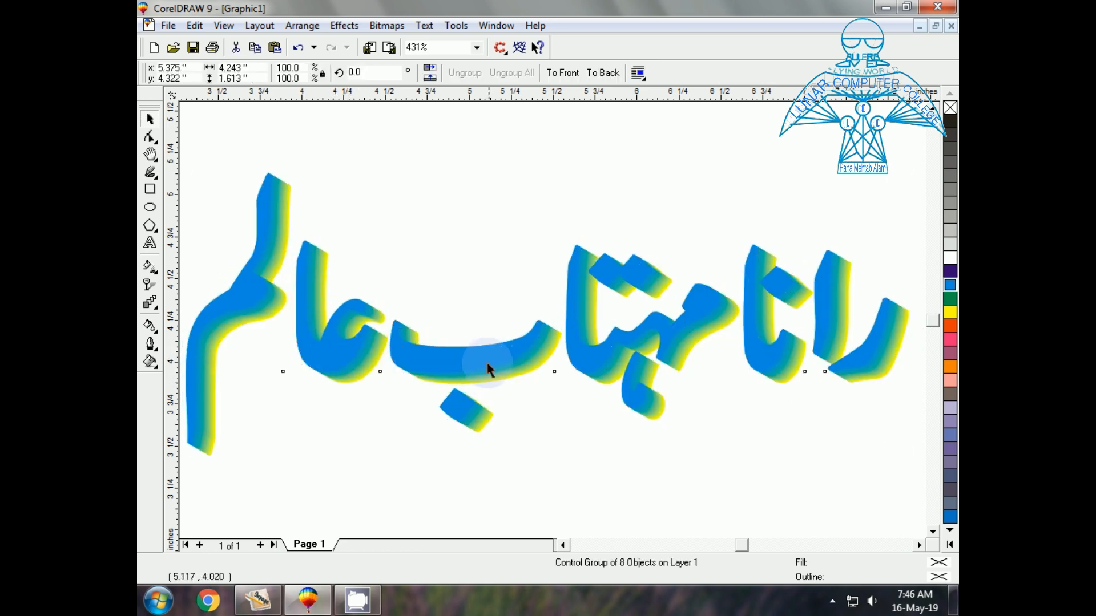
{"action": "mouse_move", "coordinate": [489, 366]}
{"action": "left_mouse_down"}
{"action": "mouse_move", "coordinate": [480, 367]}
{"action": "mouse_move", "coordinate": [509, 362]}
{"action": "mouse_move", "coordinate": [513, 377]}
{"action": "mouse_move", "coordinate": [501, 380]}
{"action": "left_mouse_up"}
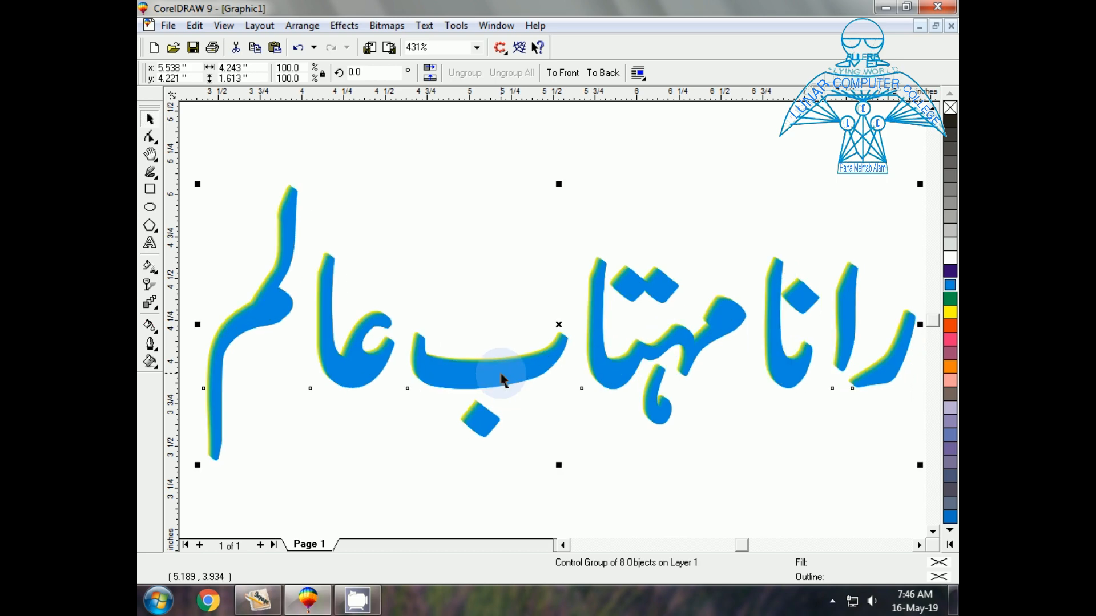
{"action": "key", "text": "F3"}
{"action": "left_click", "coordinate": [298, 281]}
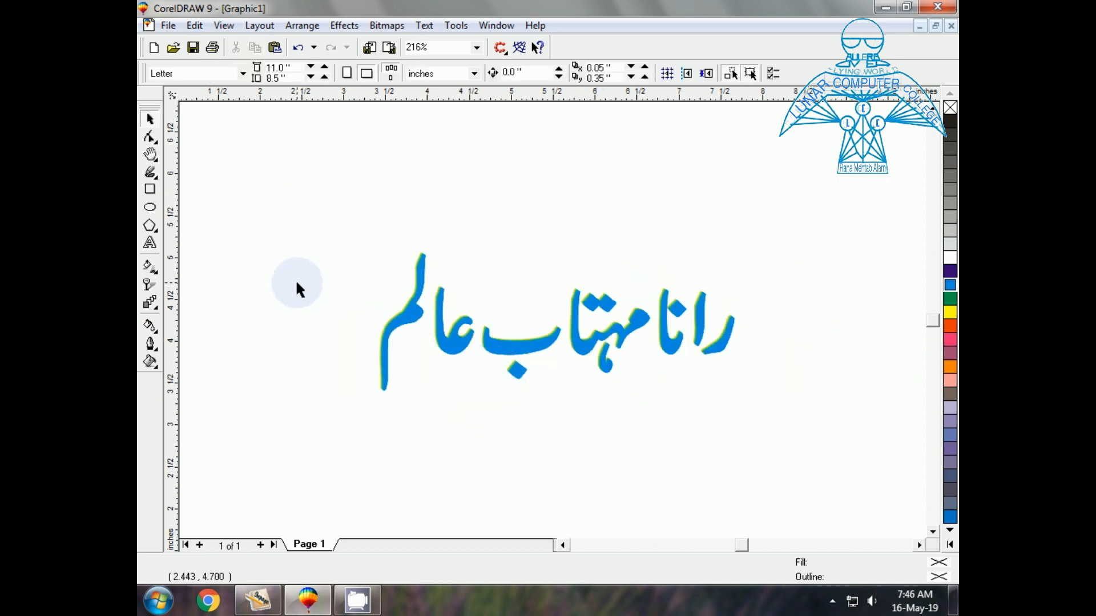
Draw a 1.16 × 0.431-inch rectangle above the Urdu name
{"action": "left_click", "coordinate": [151, 190]}
{"action": "mouse_move", "coordinate": [386, 150]}
{"action": "left_mouse_down"}
{"action": "mouse_move", "coordinate": [421, 222]}
{"action": "mouse_move", "coordinate": [504, 233]}
{"action": "mouse_move", "coordinate": [492, 190]}
{"action": "mouse_move", "coordinate": [478, 180]}
{"action": "mouse_move", "coordinate": [452, 194]}
{"action": "left_mouse_up"}
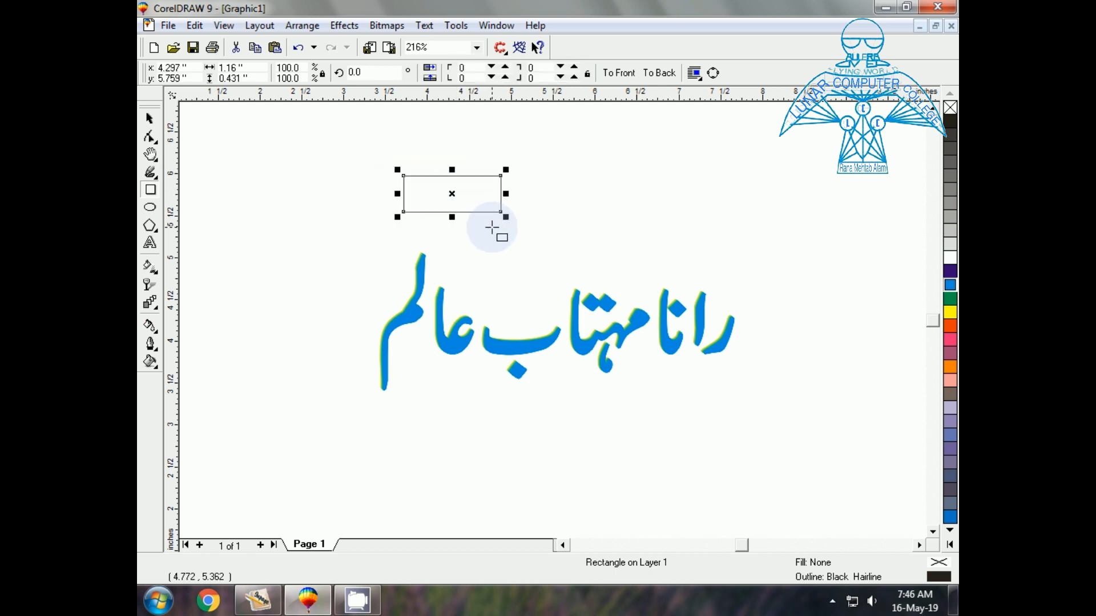
{"action": "key", "text": "shift+F2"}
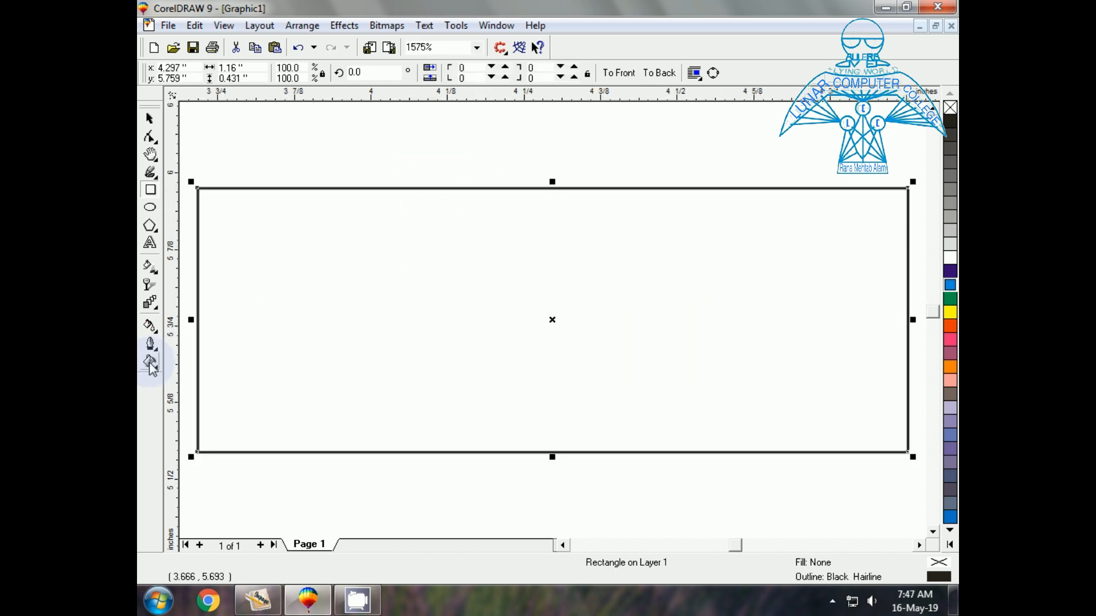
{"action": "left_click", "coordinate": [151, 363]}
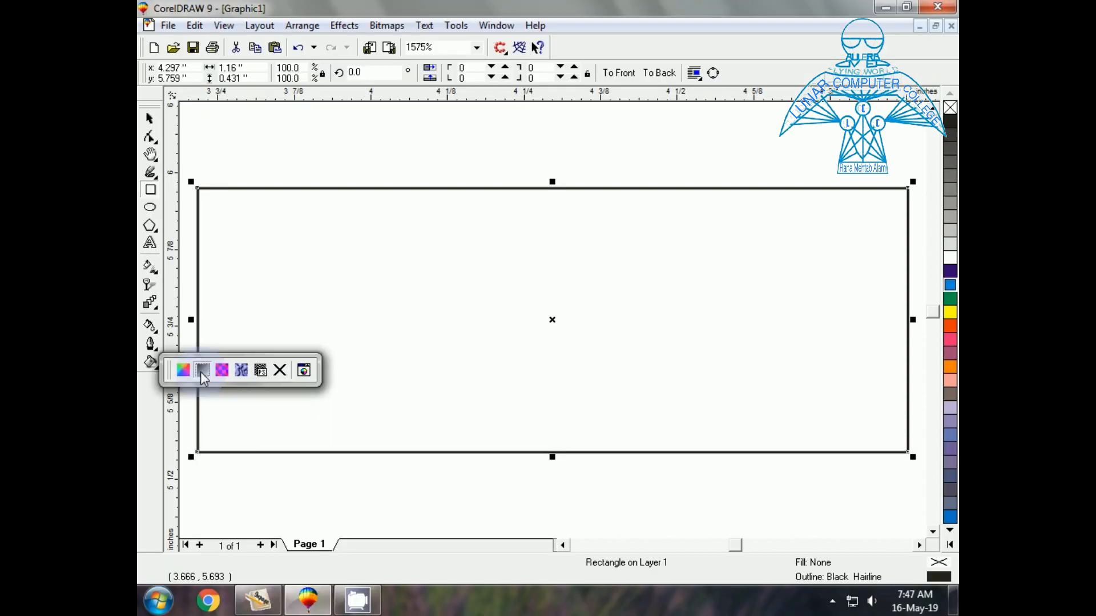
Give the rectangle a custom fountain fill with a colour stop positioned at 50%
{"action": "left_click", "coordinate": [301, 378]}
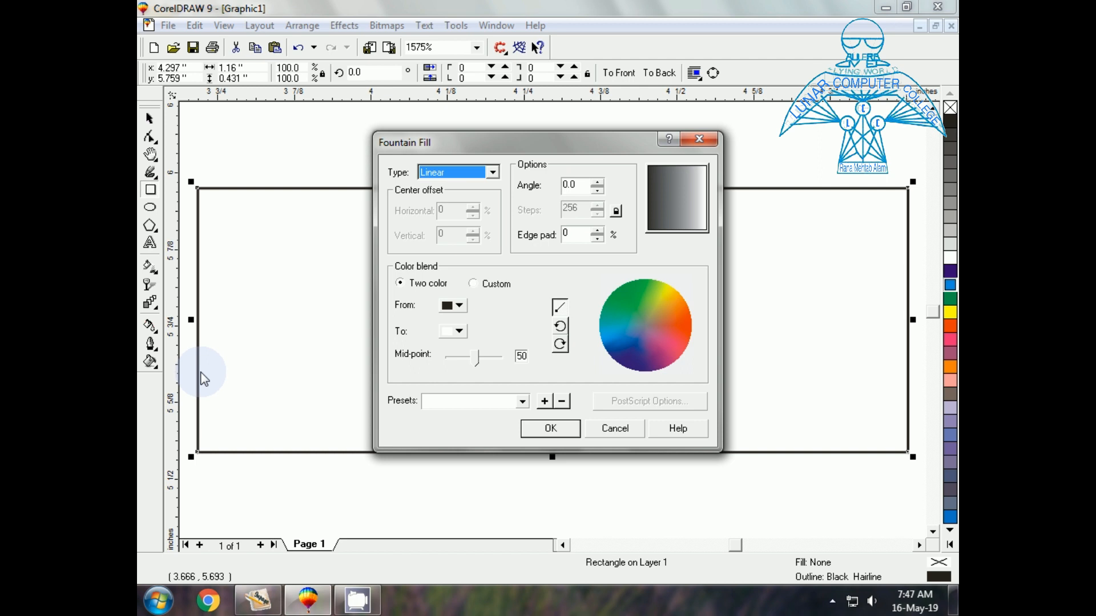
{"action": "left_click", "coordinate": [473, 283]}
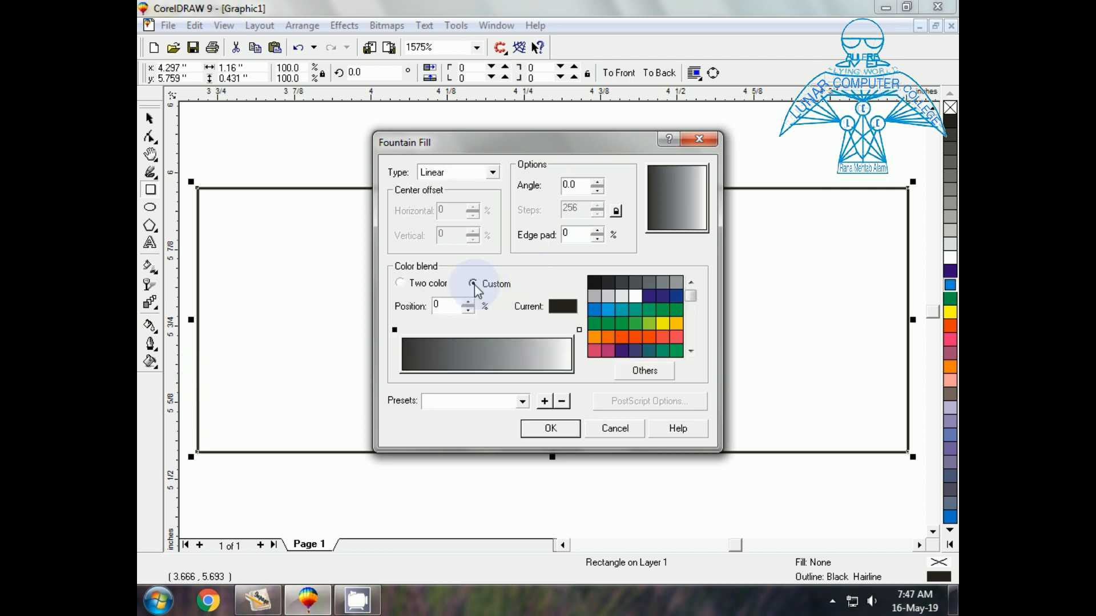
{"action": "double_click", "coordinate": [443, 306]}
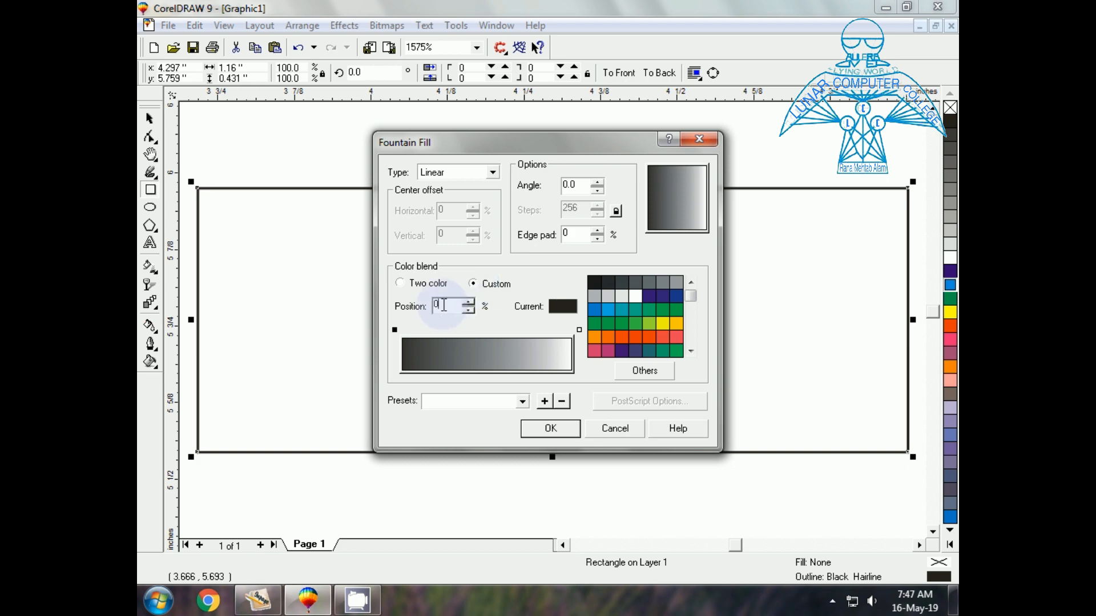
{"action": "type", "text": "50"}
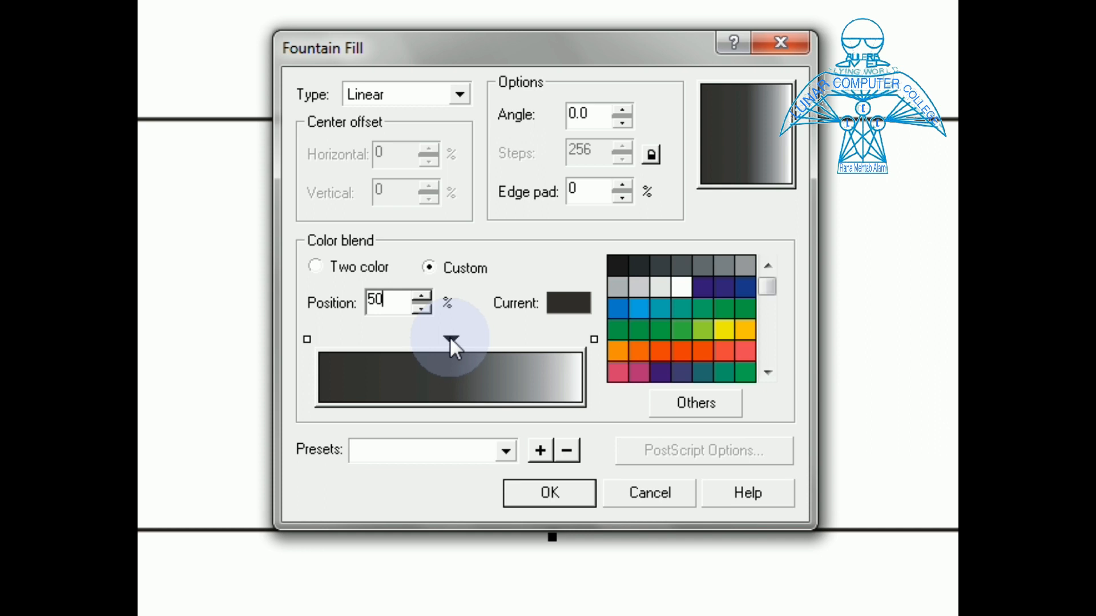
{"action": "left_click", "coordinate": [449, 338]}
{"action": "double_click", "coordinate": [375, 301]}
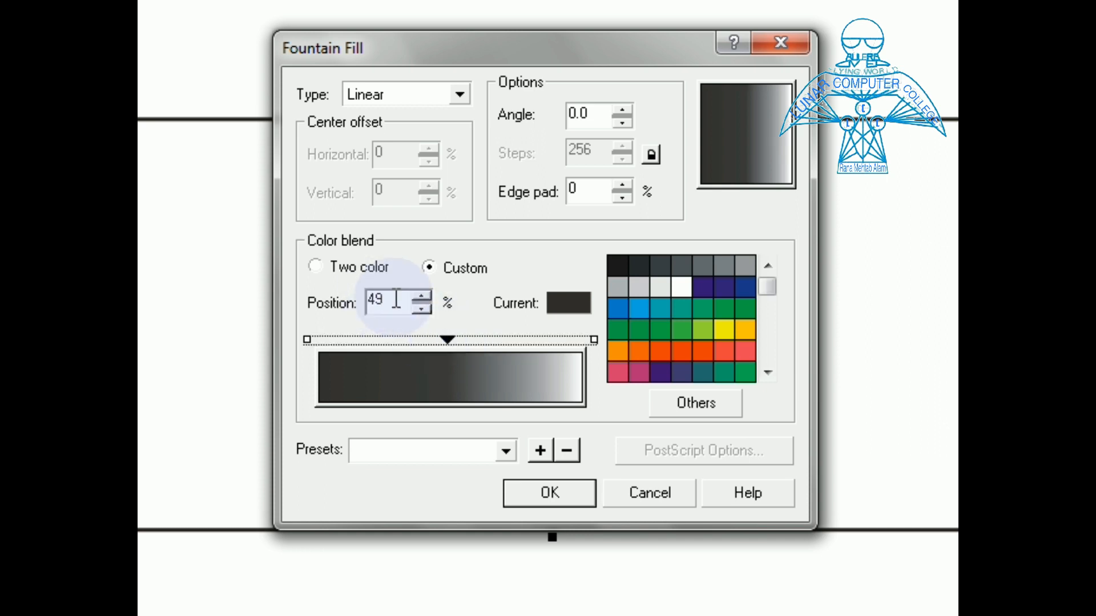
{"action": "type", "text": "50"}
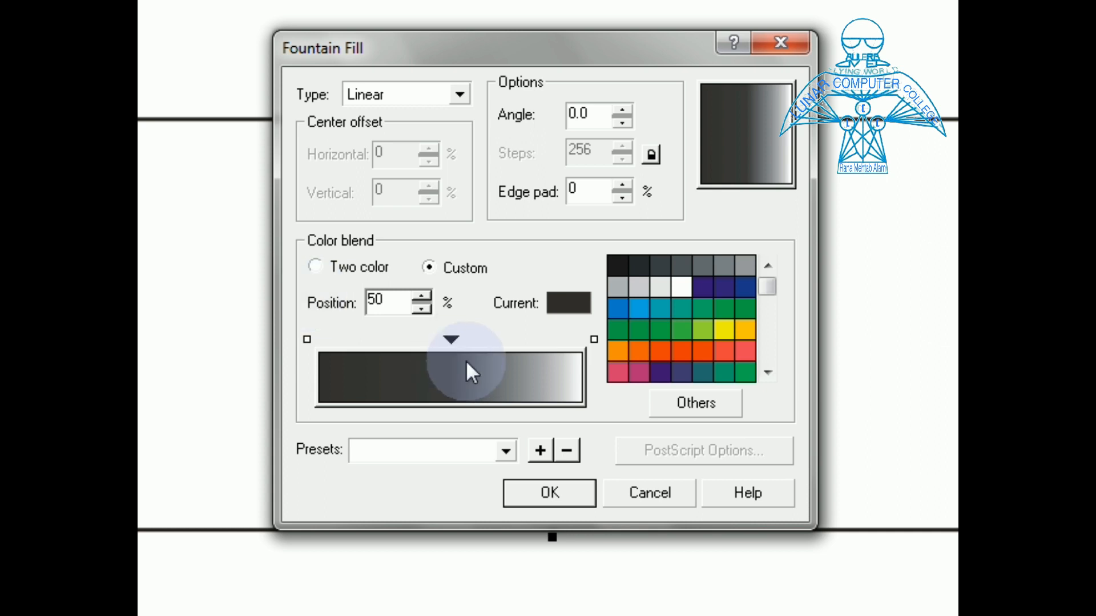
{"action": "left_click", "coordinate": [676, 403]}
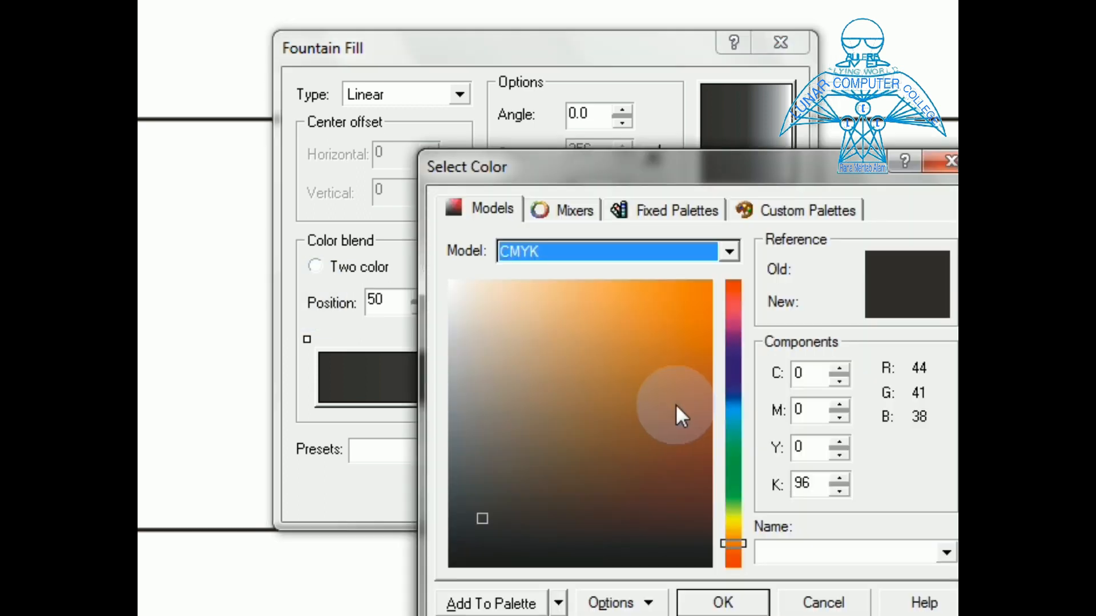
Colour the 50% stop gold (C27 M49 Y100 K8) and add a new stop near the left
{"action": "left_click", "coordinate": [819, 382]}
{"action": "left_click", "coordinate": [819, 379]}
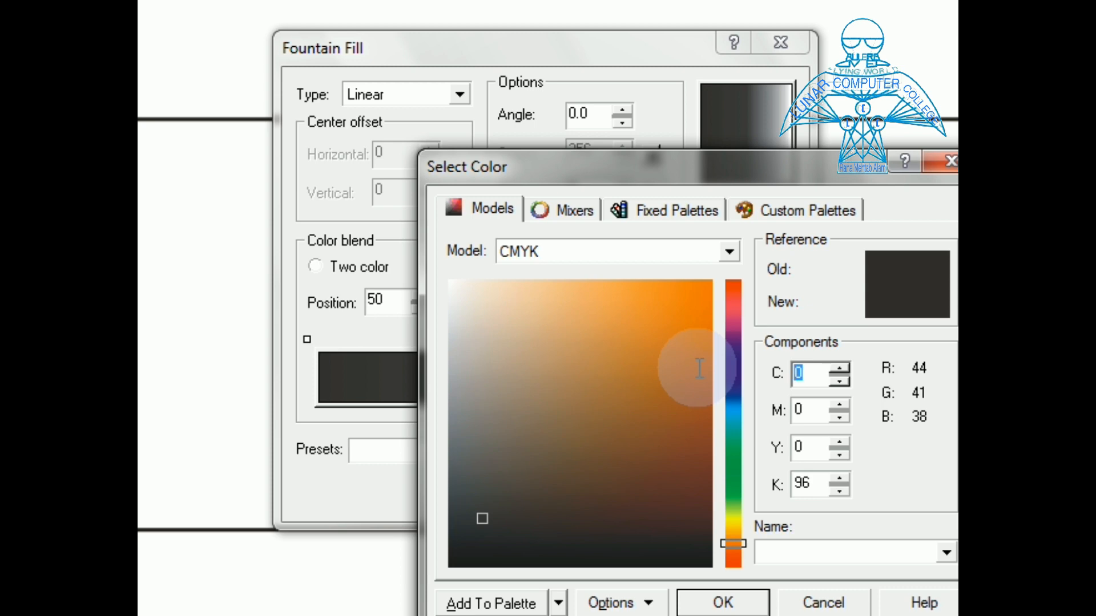
{"action": "type", "text": "27"}
{"action": "key", "text": "Tab"}
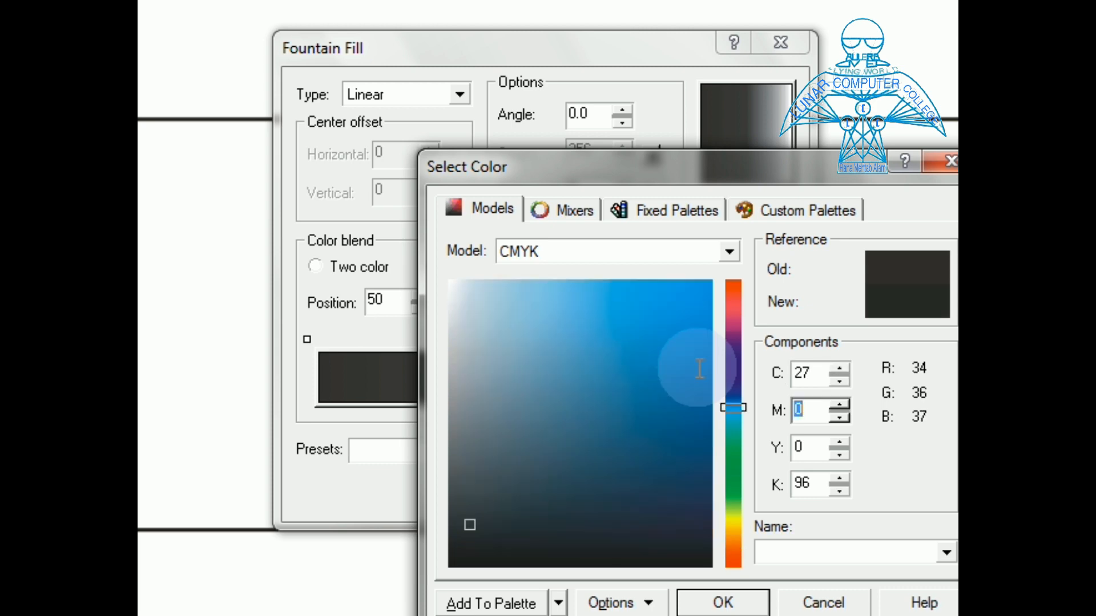
{"action": "type", "text": "49"}
{"action": "key", "text": "Tab"}
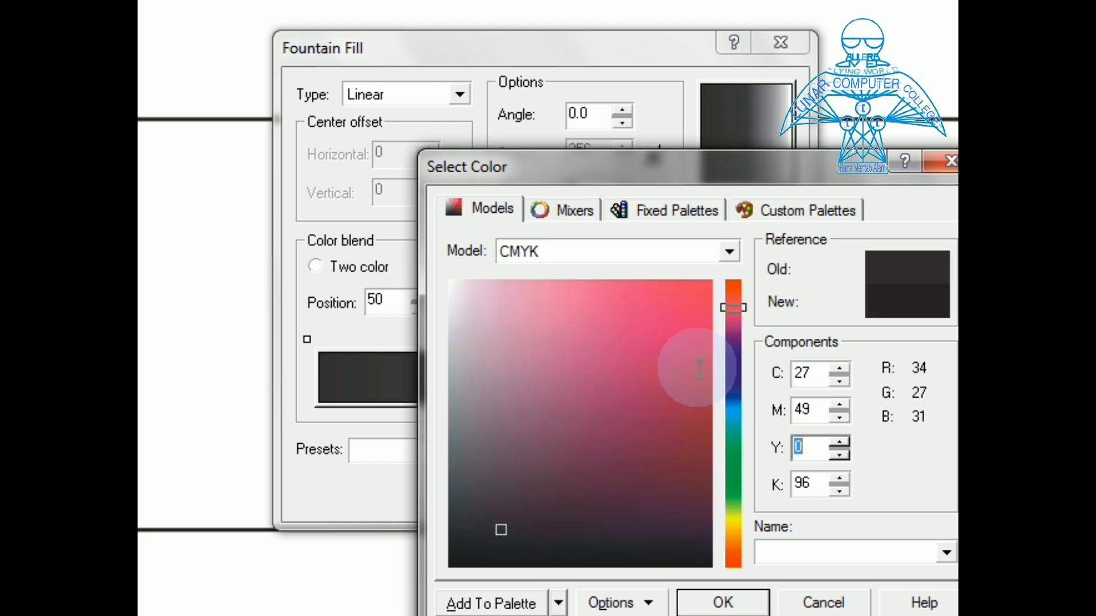
{"action": "type", "text": "100"}
{"action": "key", "text": "Tab"}
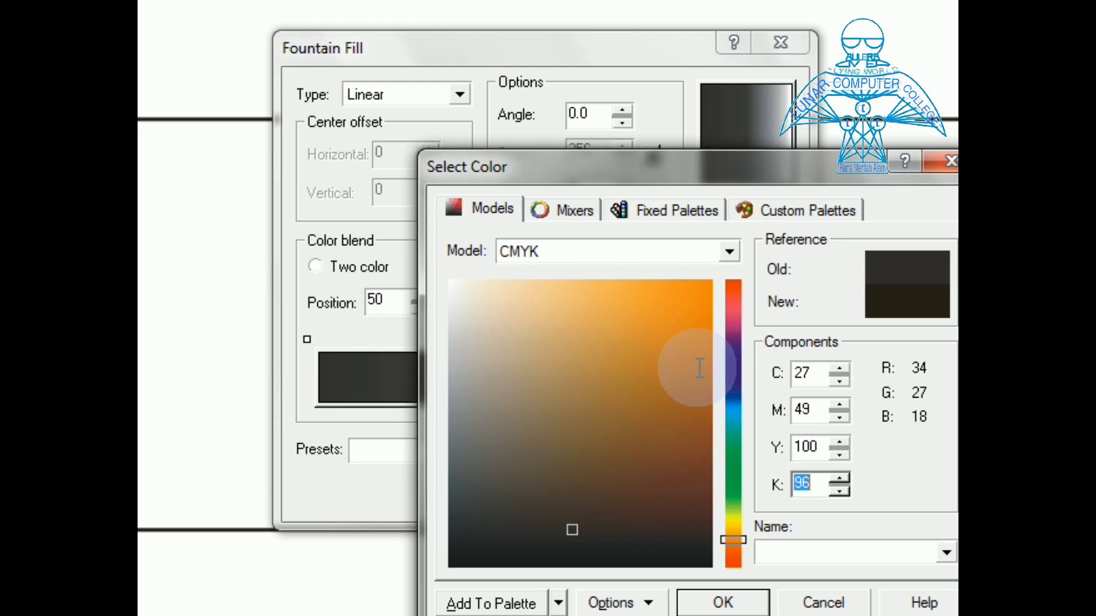
{"action": "type", "text": "8"}
{"action": "left_click", "coordinate": [720, 600]}
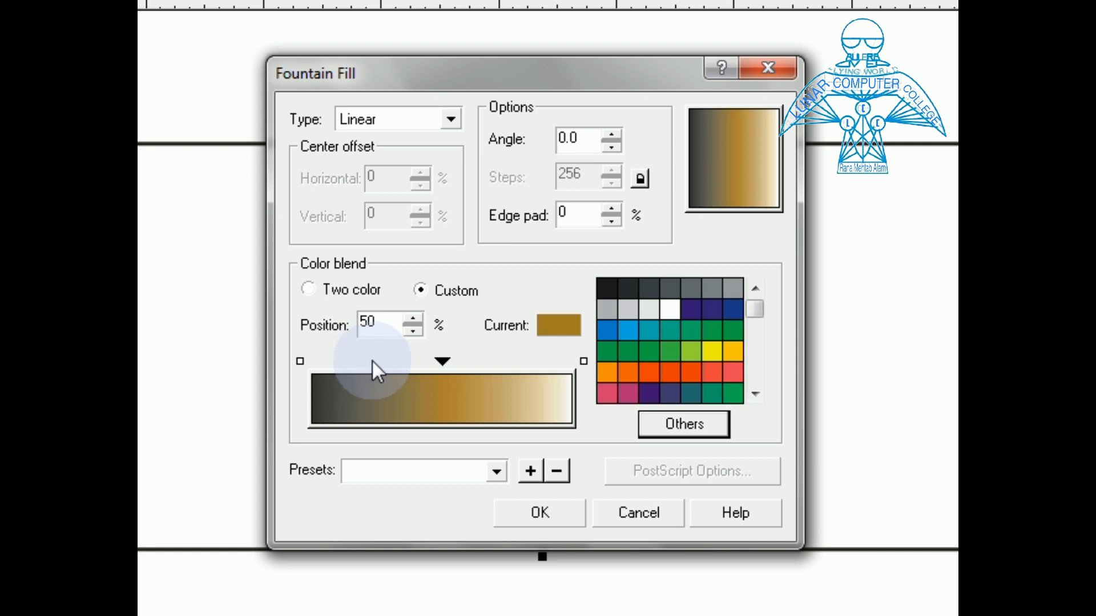
{"action": "double_click", "coordinate": [372, 360]}
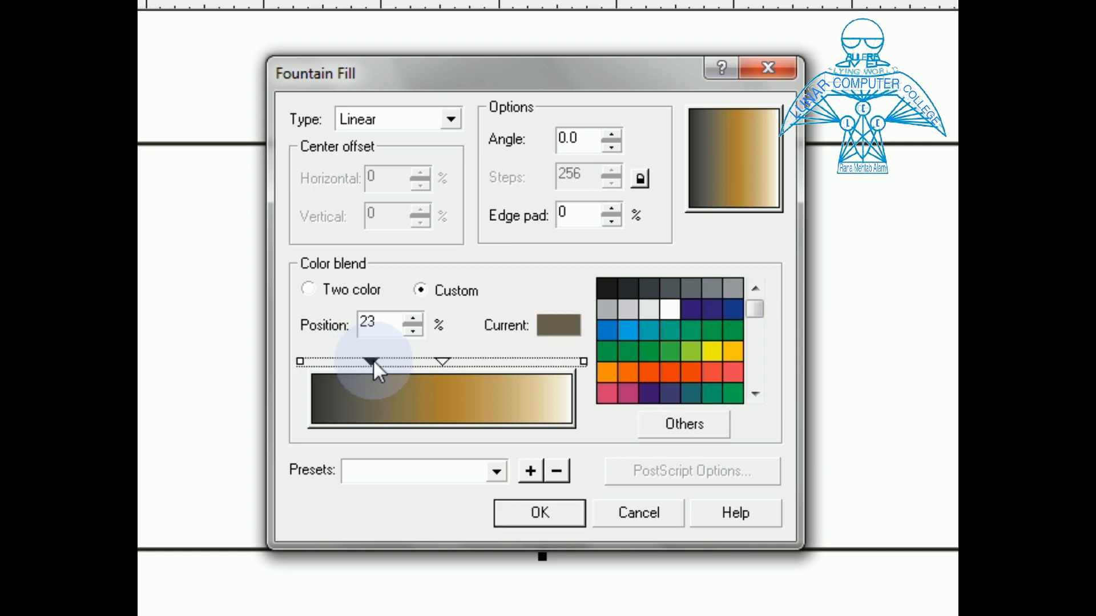
Place gradient colour stops at 25% and 75%
{"action": "left_click_drag", "start_coordinate": [372, 362], "coordinate": [379, 362]}
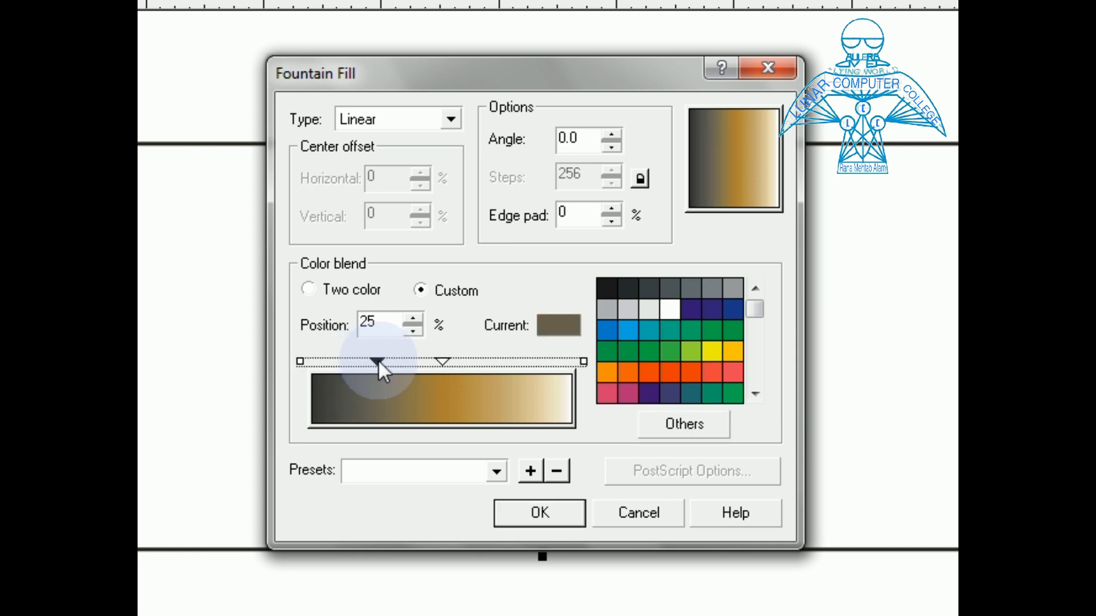
{"action": "double_click", "coordinate": [515, 361]}
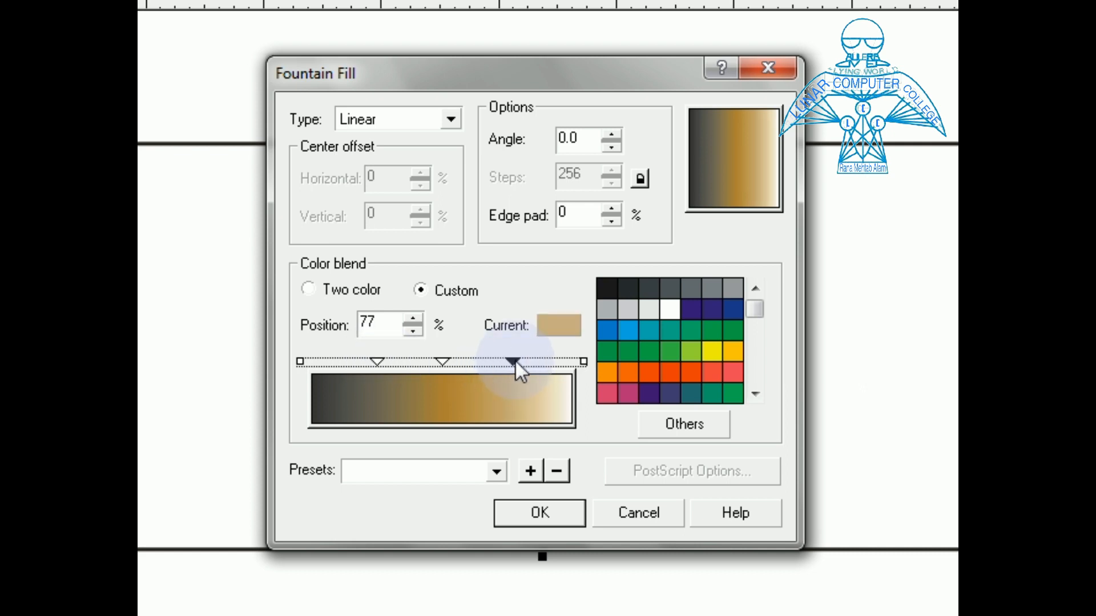
{"action": "left_click_drag", "start_coordinate": [515, 361], "coordinate": [510, 361]}
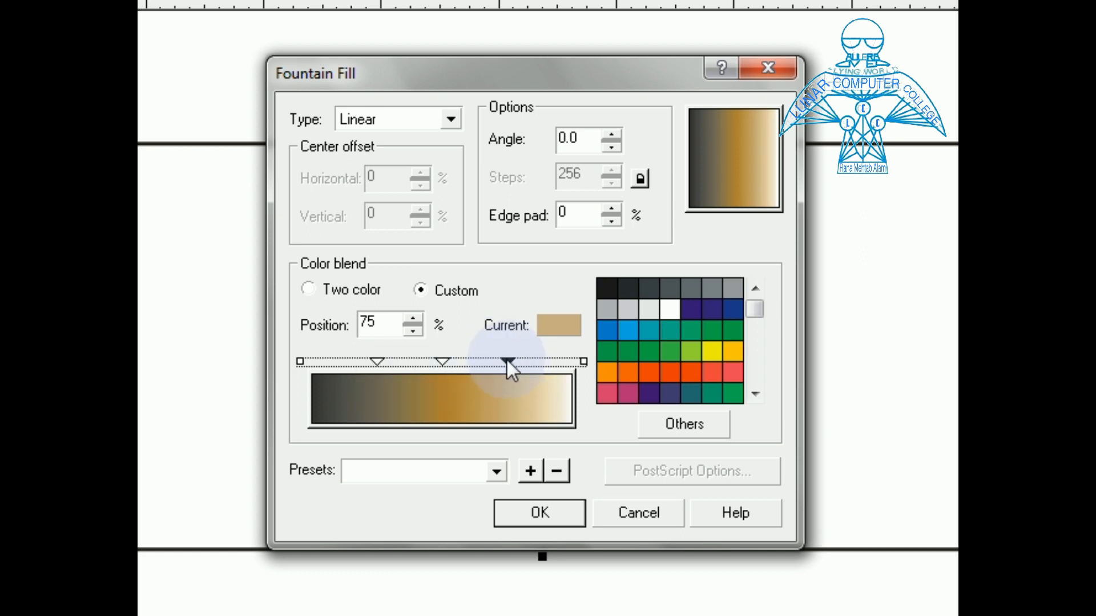
Colour both the 25% and 75% stops golden yellow (C2 M9 Y62 K0)
{"action": "left_click", "coordinate": [375, 361]}
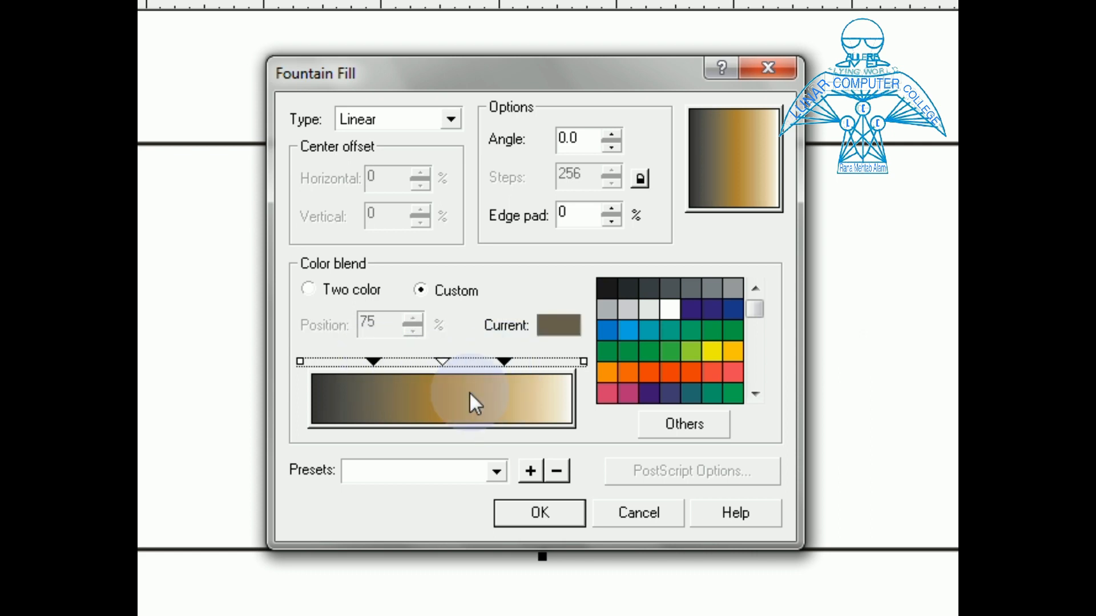
{"action": "left_click", "coordinate": [679, 424]}
{"action": "double_click", "coordinate": [790, 394]}
{"action": "type", "text": "2"}
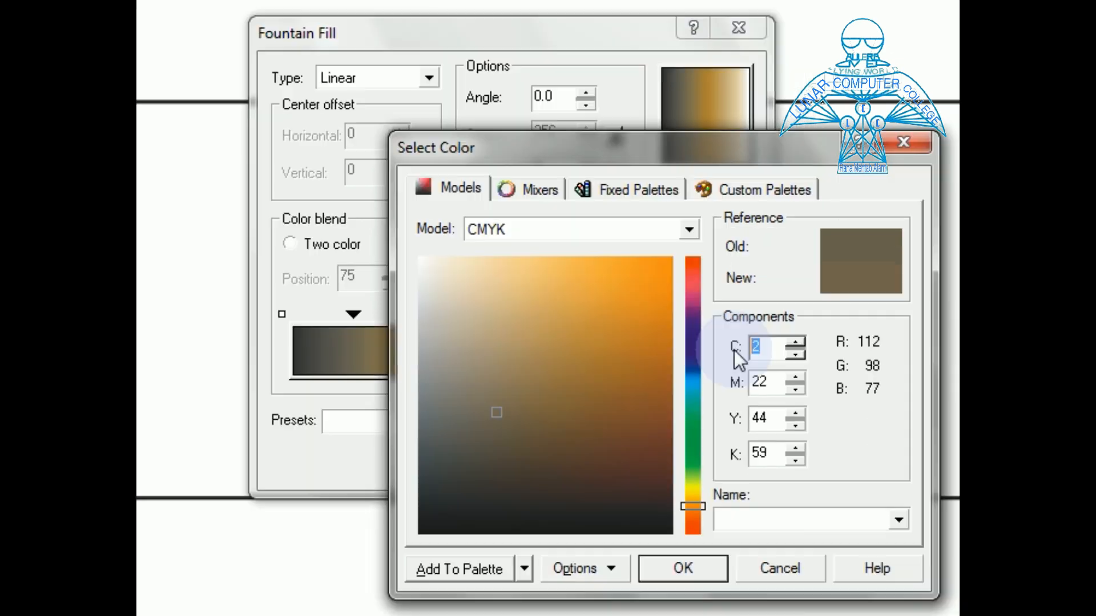
{"action": "key", "text": "Tab"}
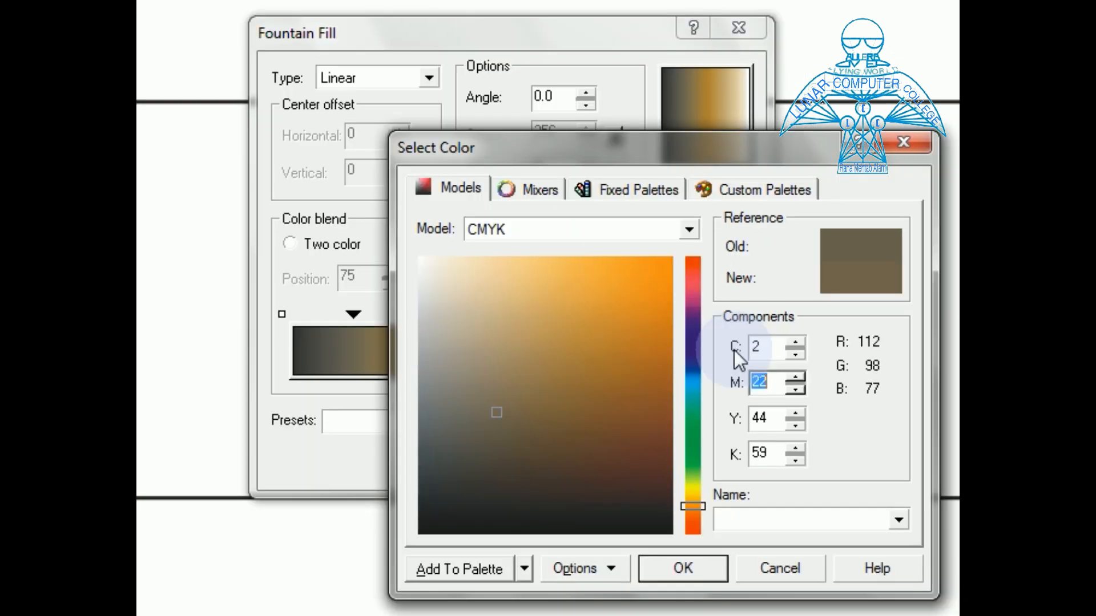
{"action": "type", "text": "9"}
{"action": "key", "text": "Tab"}
{"action": "type", "text": "62"}
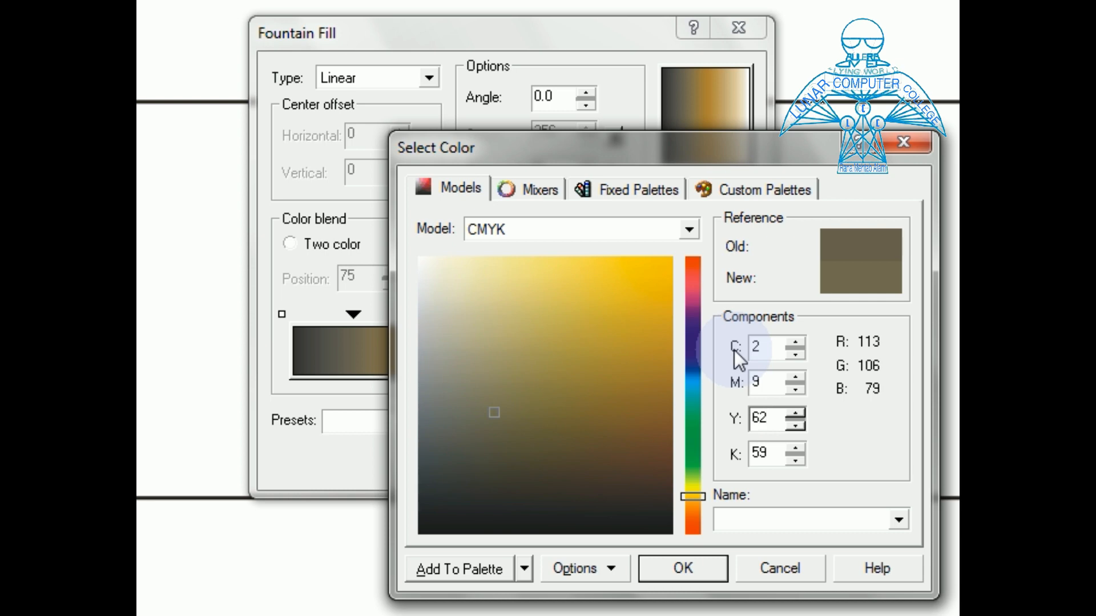
{"action": "key", "text": "Tab"}
{"action": "type", "text": "0"}
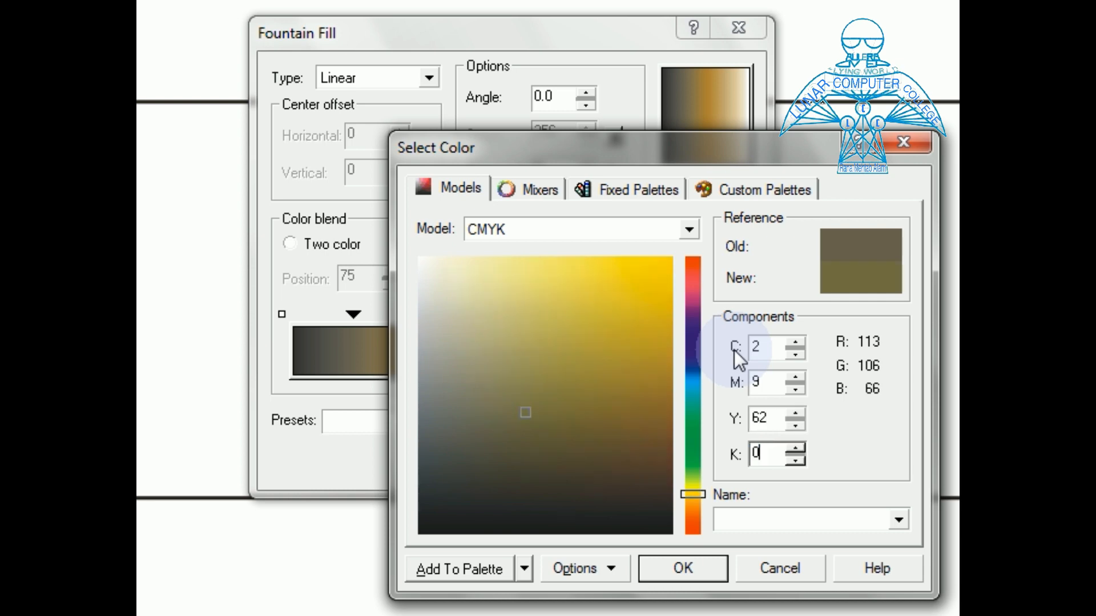
{"action": "left_click", "coordinate": [683, 569]}
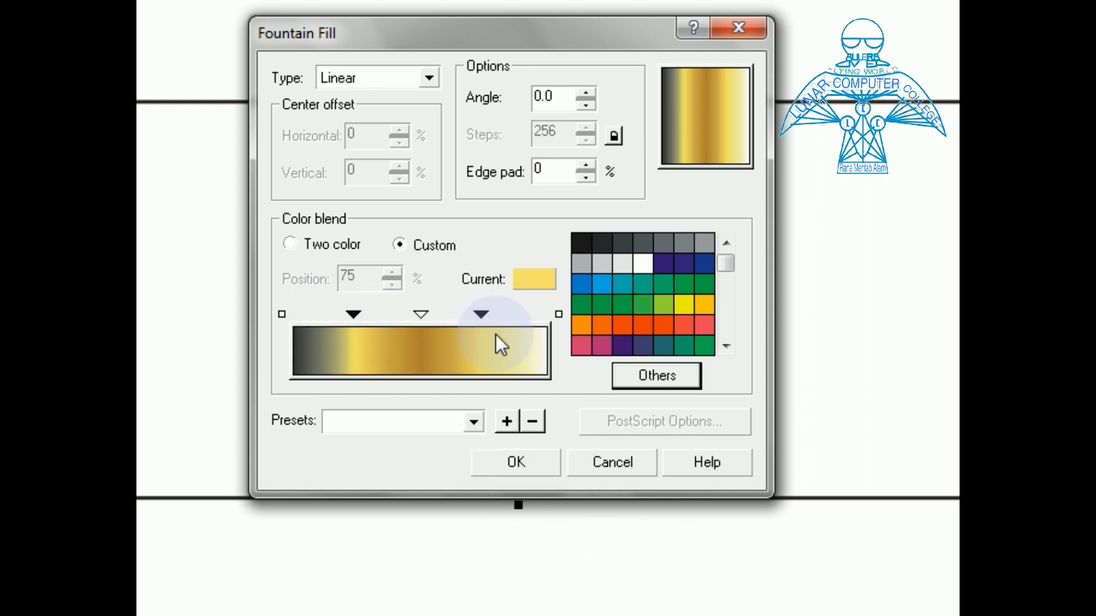
Add gradient colour stops at 90% and 8% and select both
{"action": "double_click", "coordinate": [525, 316]}
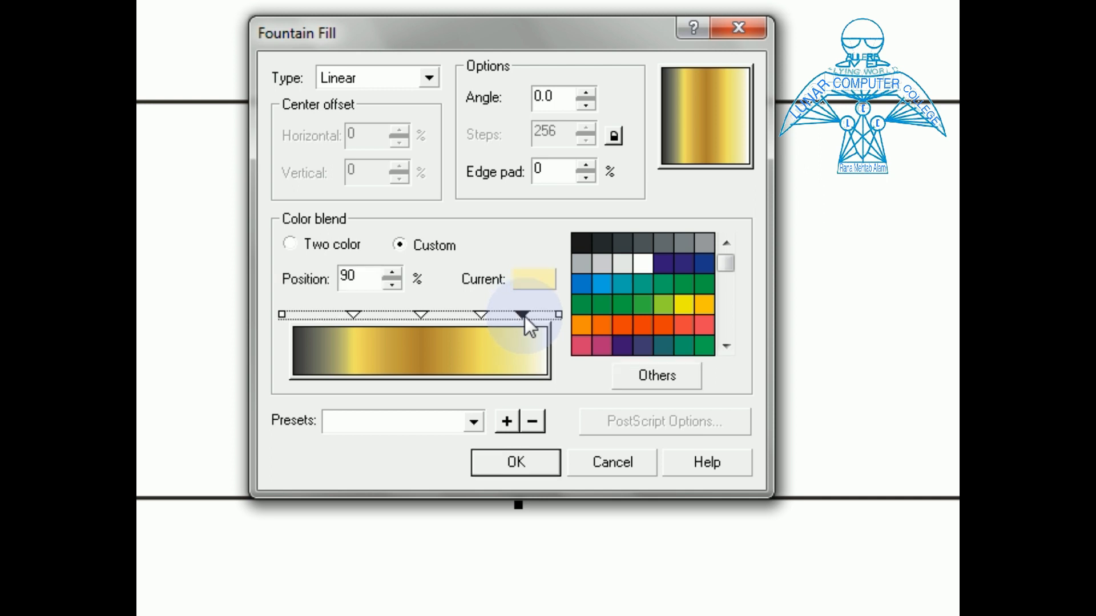
{"action": "double_click", "coordinate": [314, 317]}
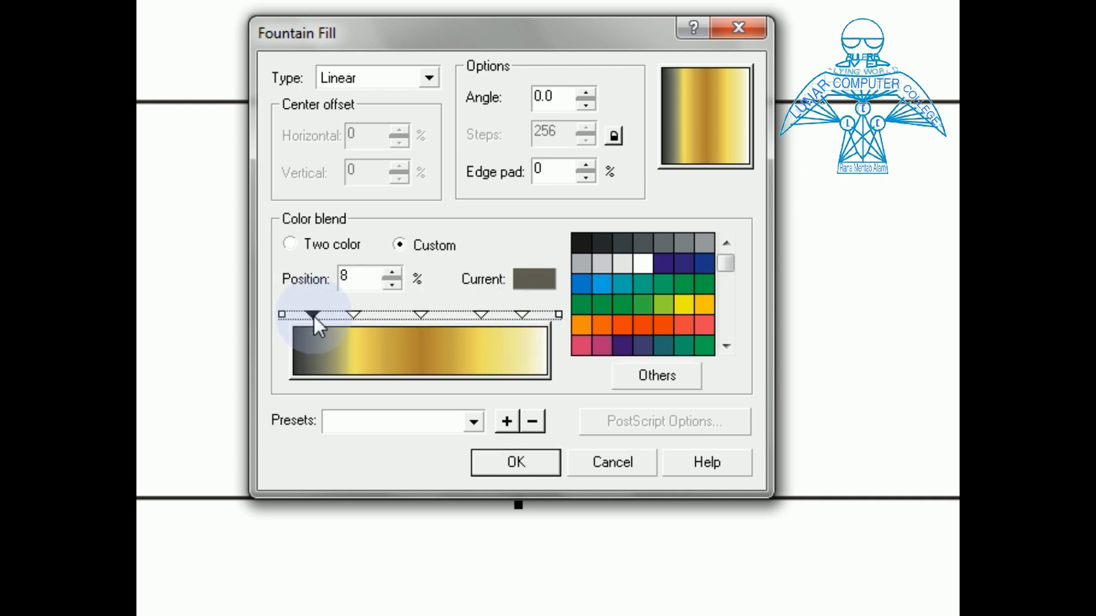
{"action": "left_click", "coordinate": [519, 314], "text": "ctrl"}
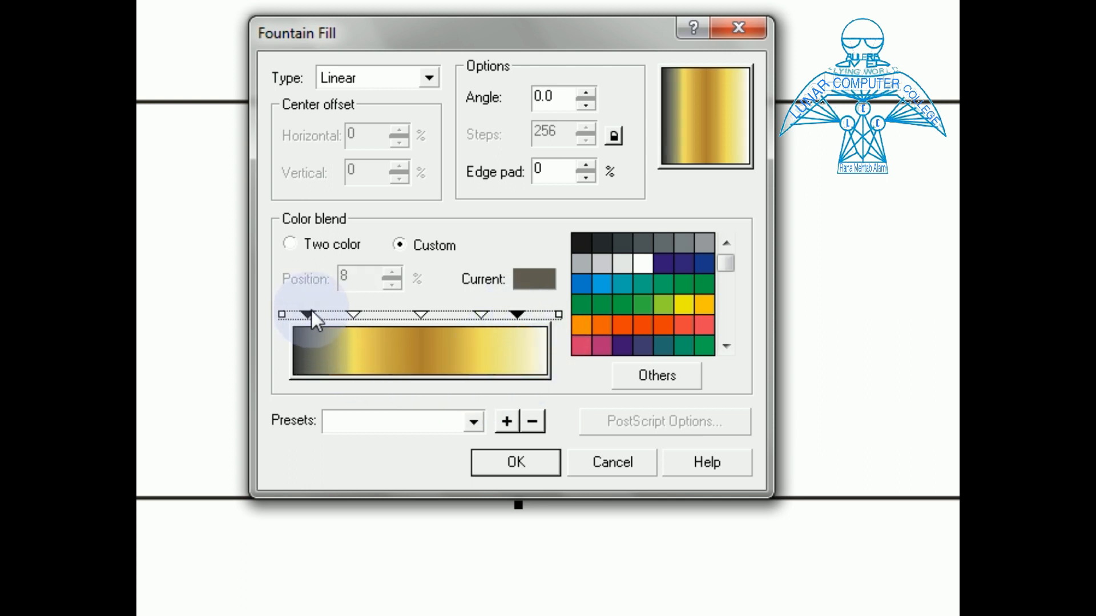
Colour the 8% and 90% stops pale gold (C1 M3 Y47)
{"action": "left_click", "coordinate": [645, 377]}
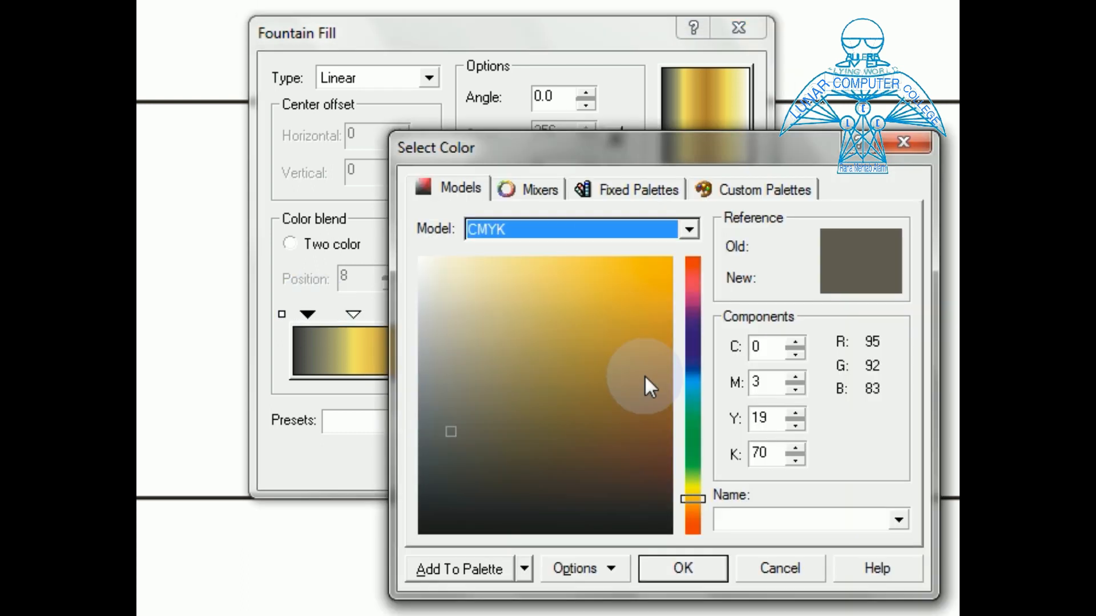
{"action": "double_click", "coordinate": [758, 347]}
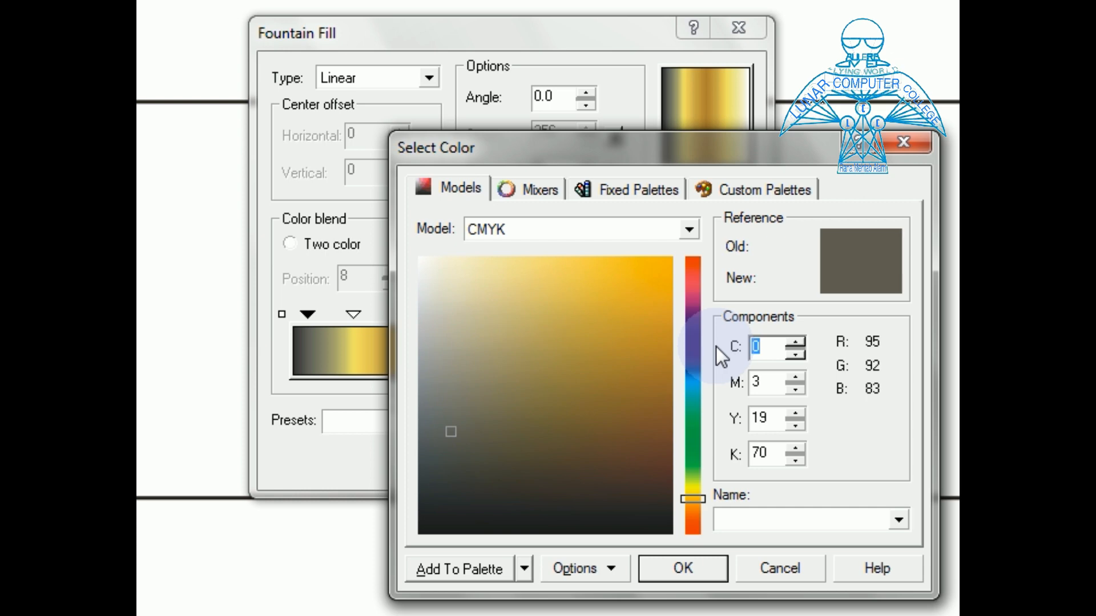
{"action": "type", "text": "1"}
{"action": "key", "text": "Tab"}
{"action": "type", "text": "3"}
{"action": "key", "text": "Tab"}
{"action": "type", "text": "4"}
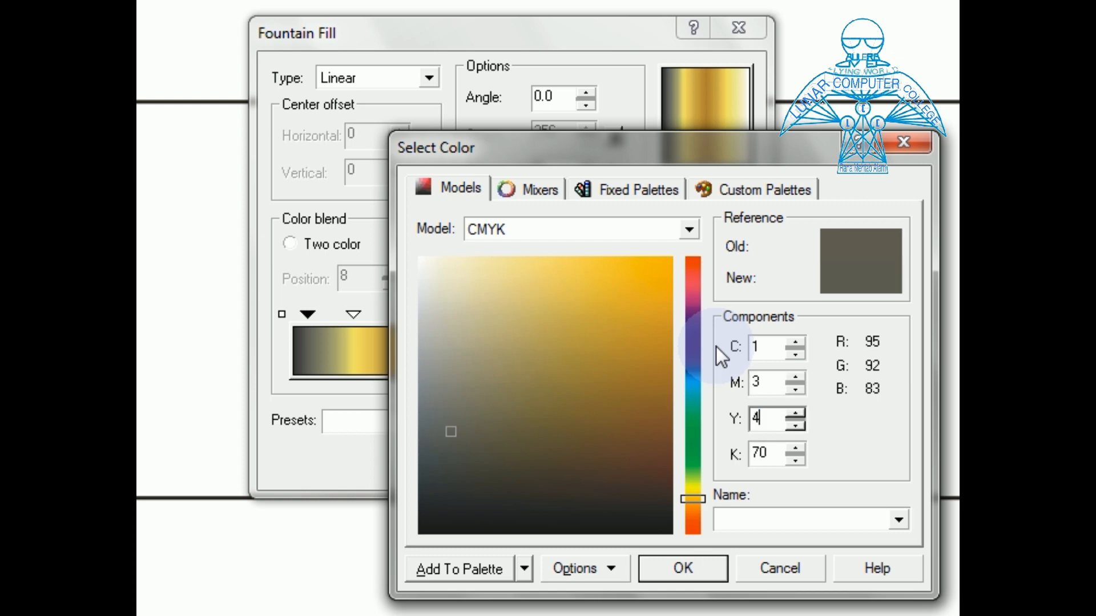
{"action": "type", "text": "7"}
{"action": "key", "text": "Tab"}
{"action": "type", "text": "8"}
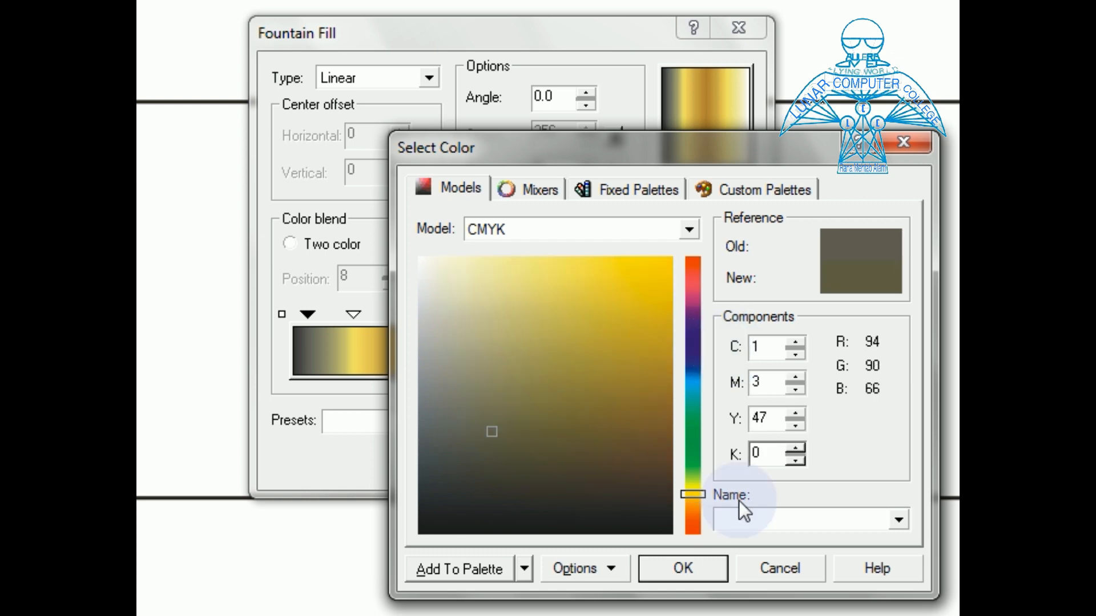
{"action": "left_click", "coordinate": [670, 572]}
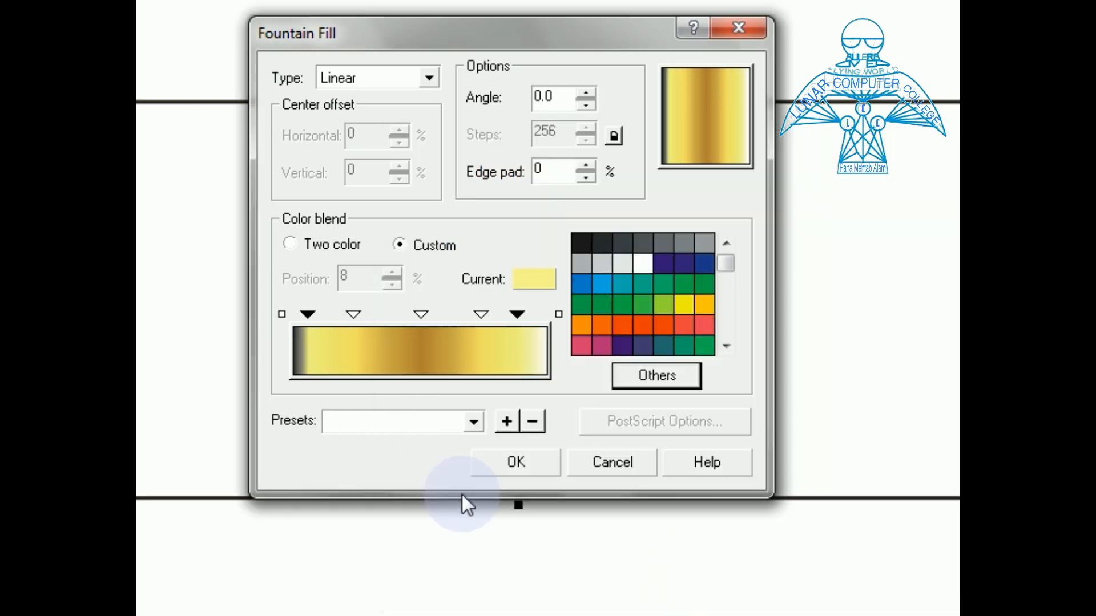
Colour both gradient end stops dark gold (C22 M38 Y100 K4)
{"action": "left_click", "coordinate": [281, 314]}
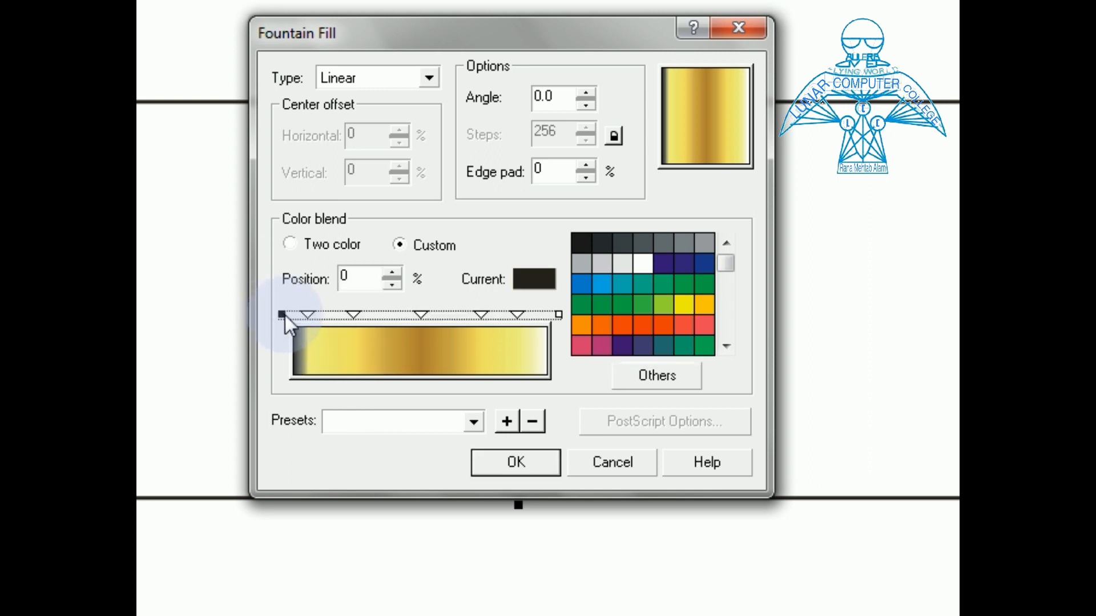
{"action": "left_click", "coordinate": [558, 314]}
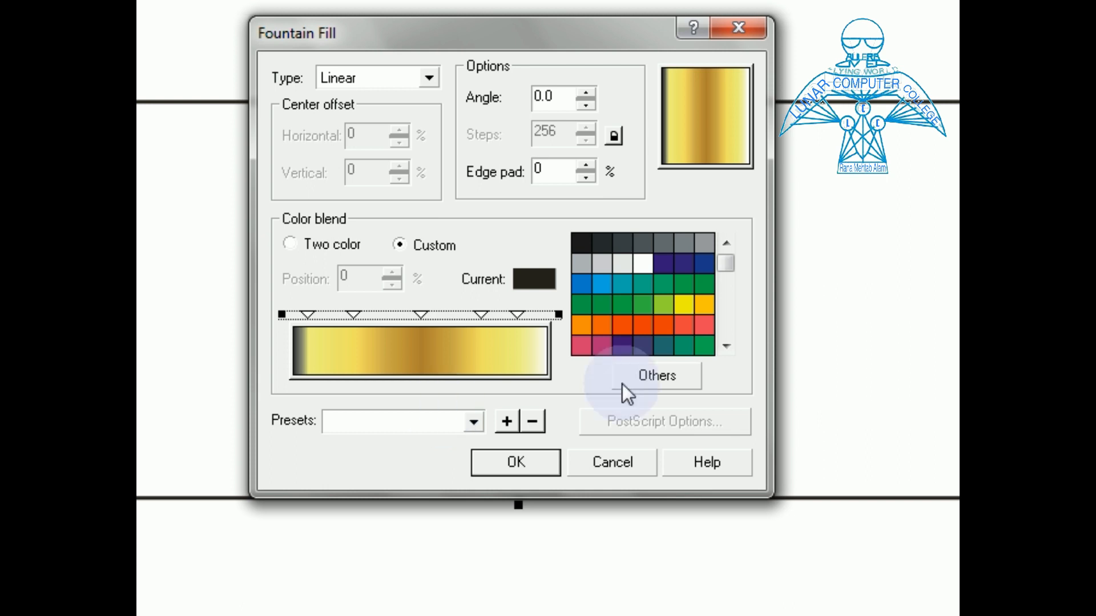
{"action": "left_click", "coordinate": [662, 376]}
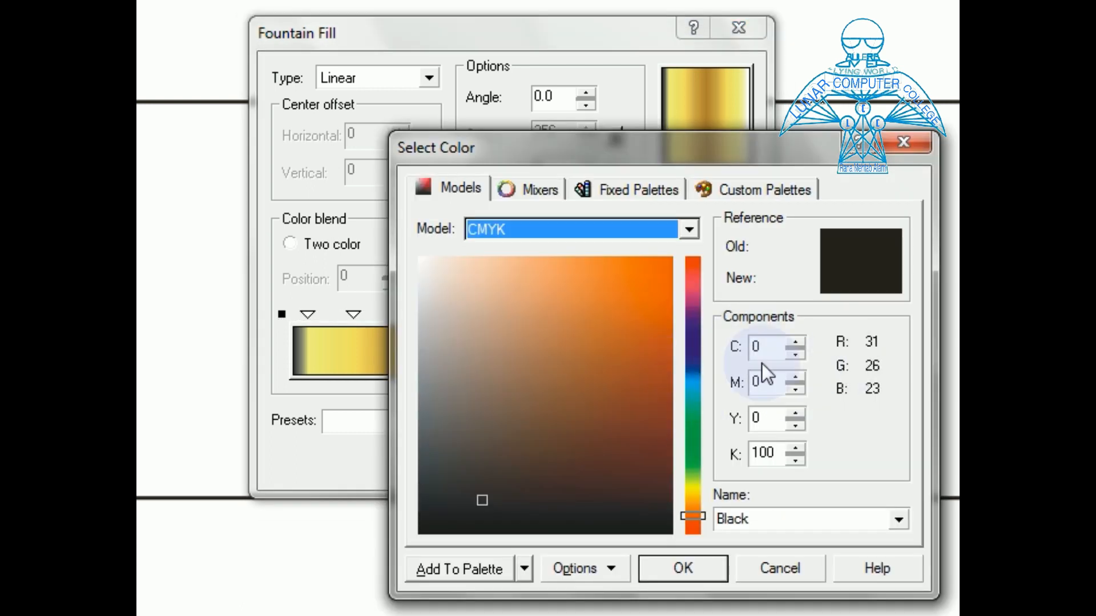
{"action": "left_click", "coordinate": [763, 348]}
{"action": "type", "text": "22"}
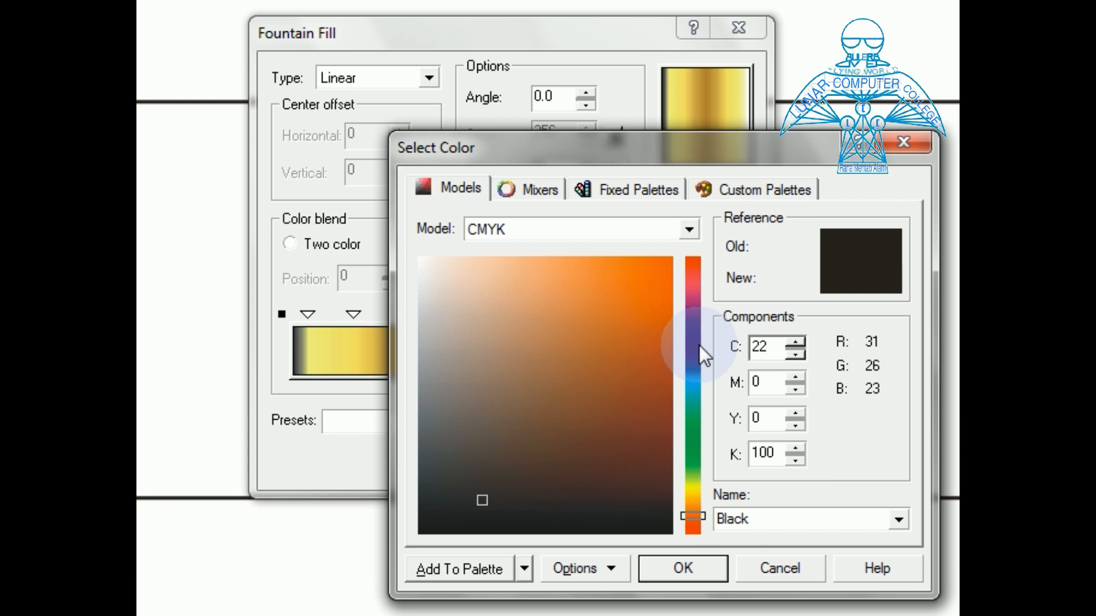
{"action": "key", "text": "Tab"}
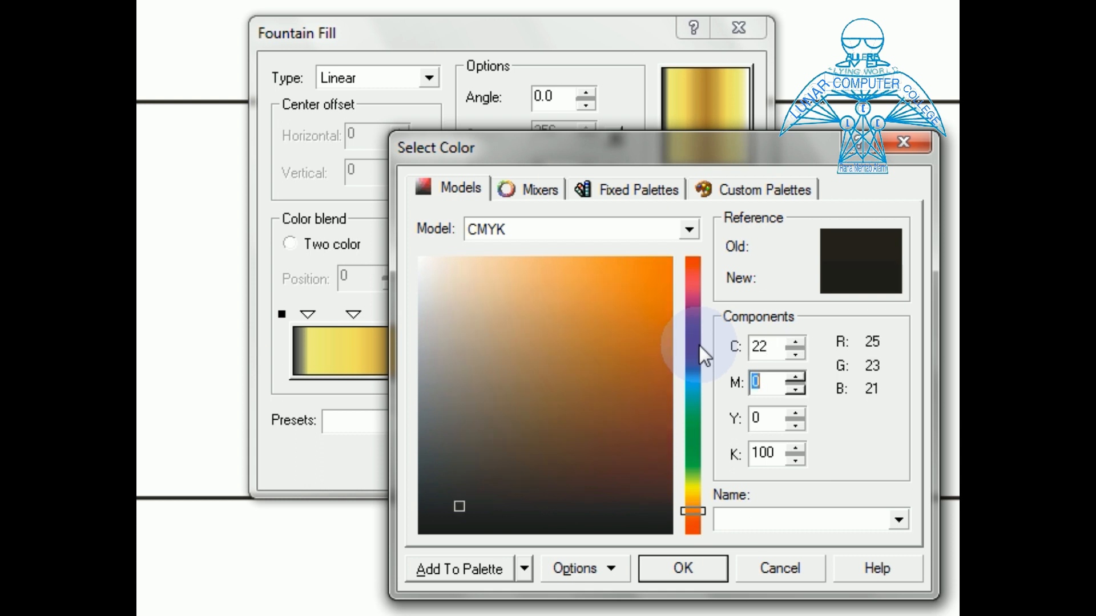
{"action": "type", "text": "38"}
{"action": "key", "text": "Tab"}
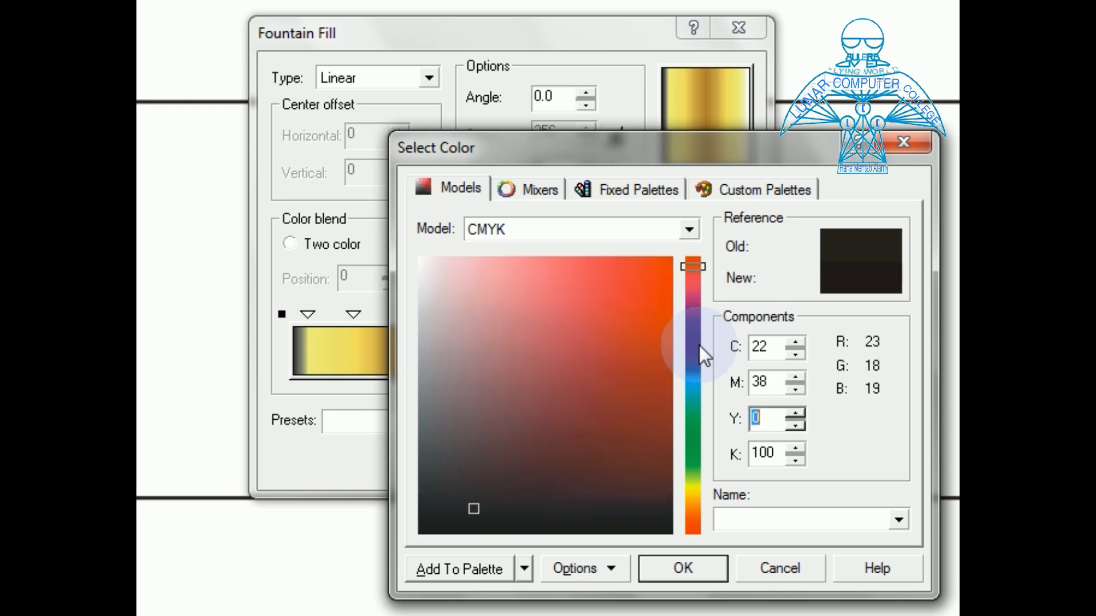
{"action": "type", "text": "100"}
{"action": "key", "text": "Tab"}
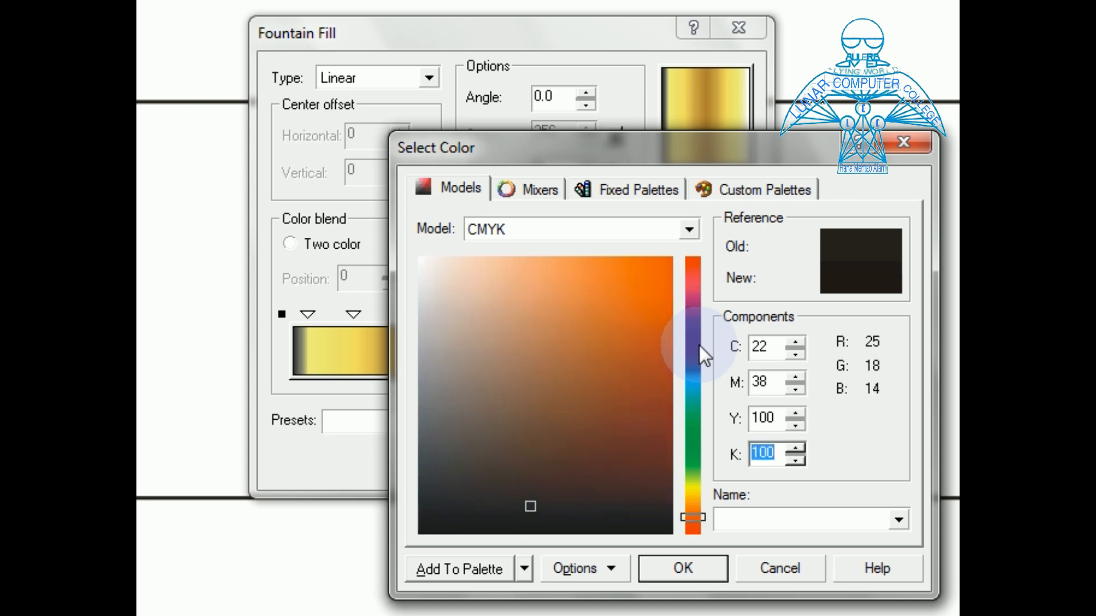
{"action": "type", "text": "4"}
{"action": "left_click", "coordinate": [701, 560]}
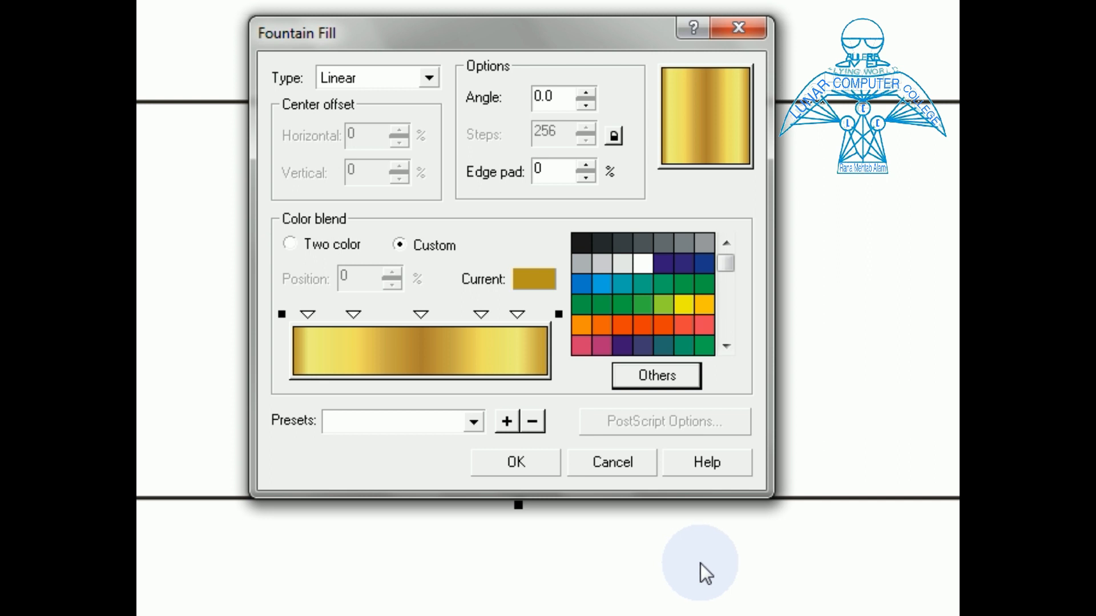
Apply the metallic gold fountain fill to the rectangle, remove its black outline, and zoom out
{"action": "left_click", "coordinate": [549, 460]}
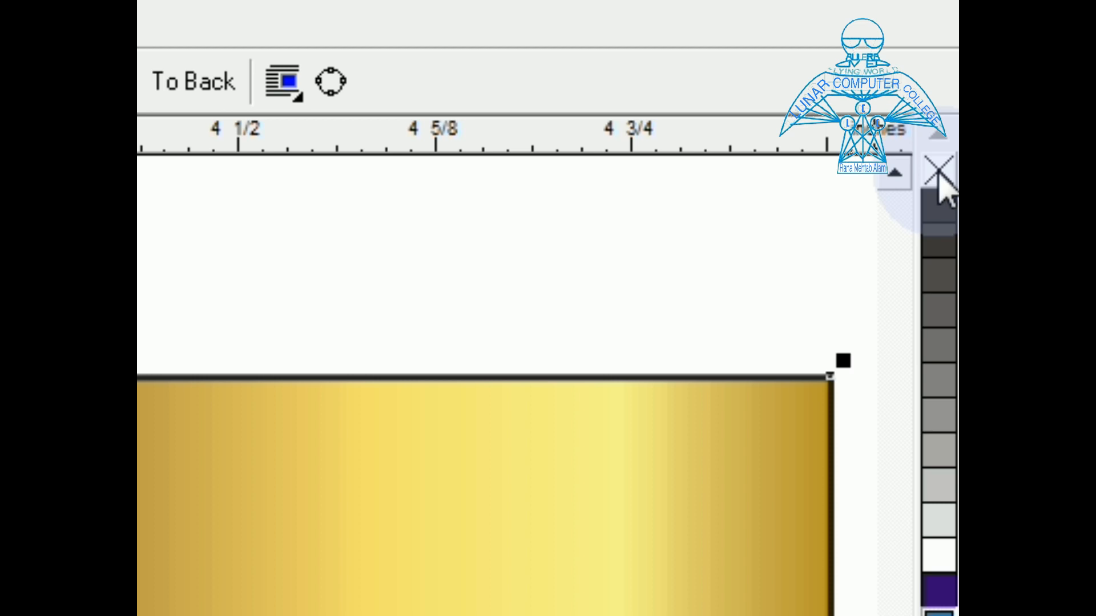
{"action": "right_click", "coordinate": [939, 174]}
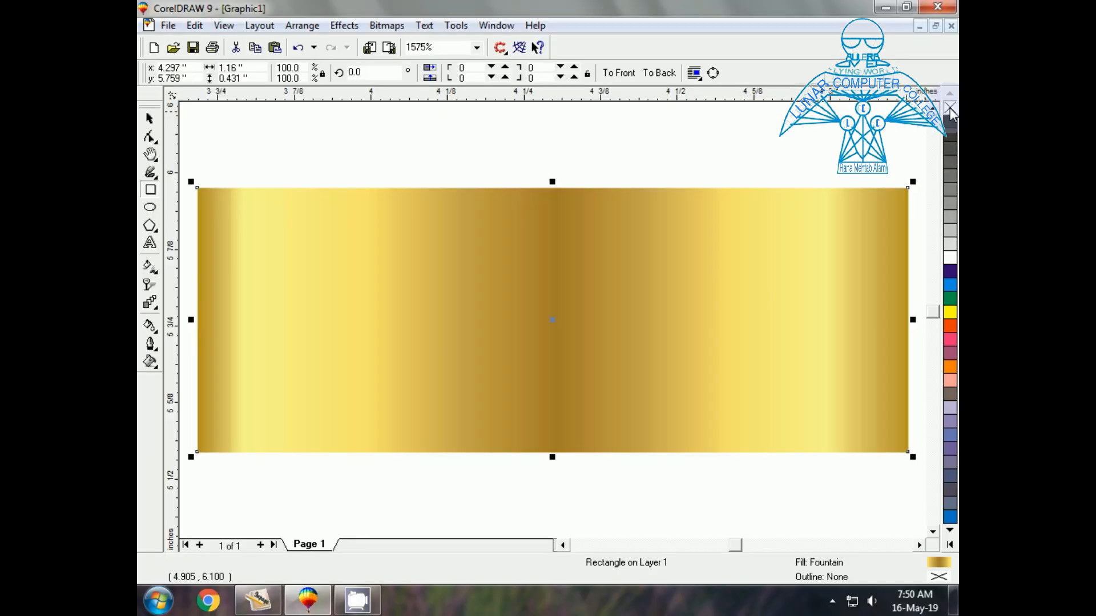
{"action": "key", "text": "F3"}
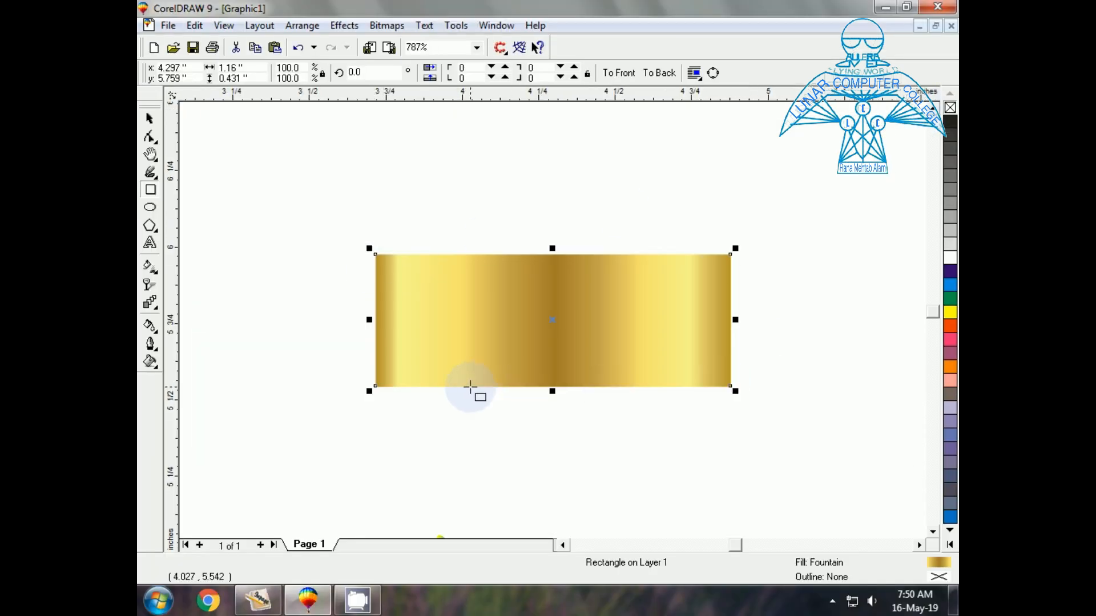
{"action": "key", "text": "F3"}
{"action": "key", "text": "F3"}
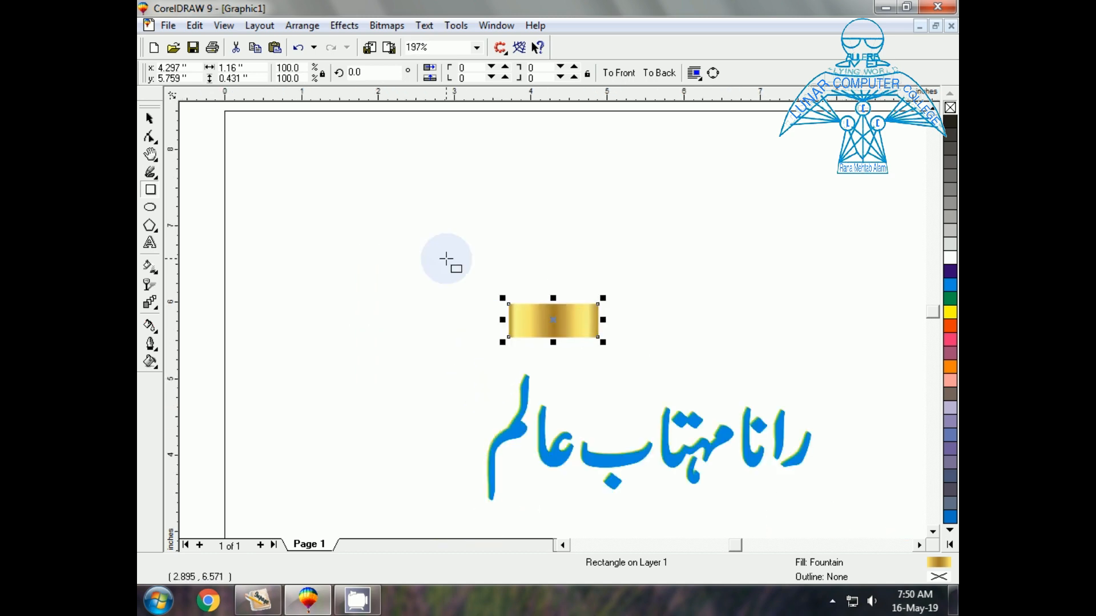
Move the gold rectangle beside the Urdu name, undo a stray mirror, then add a mirrored copy to its right
{"action": "left_click", "coordinate": [150, 119]}
{"action": "key", "text": "Escape"}
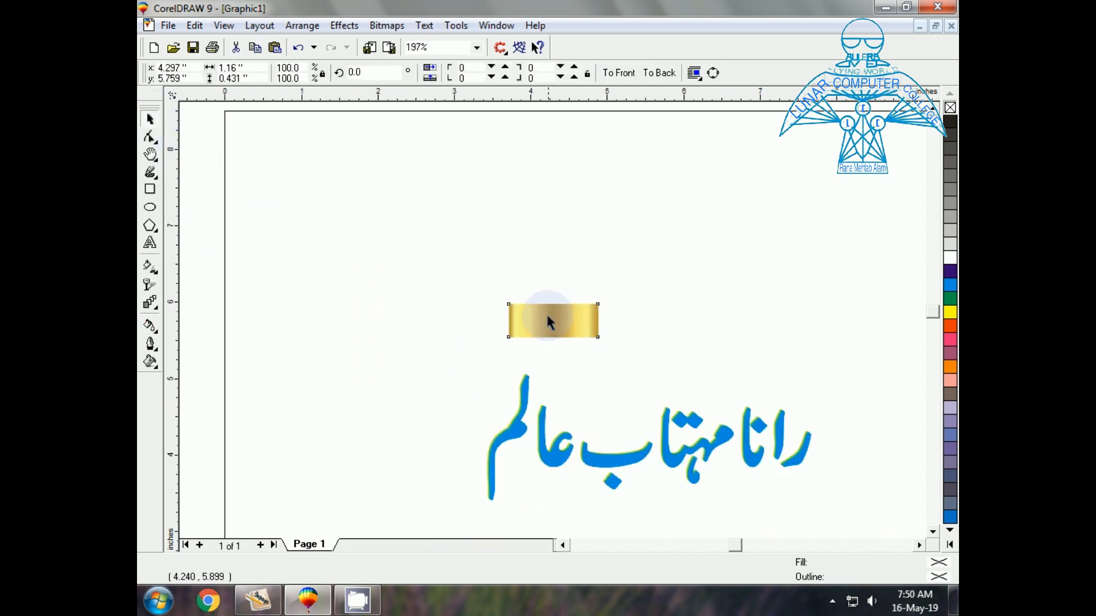
{"action": "left_click_drag", "start_coordinate": [550, 314], "coordinate": [516, 506]}
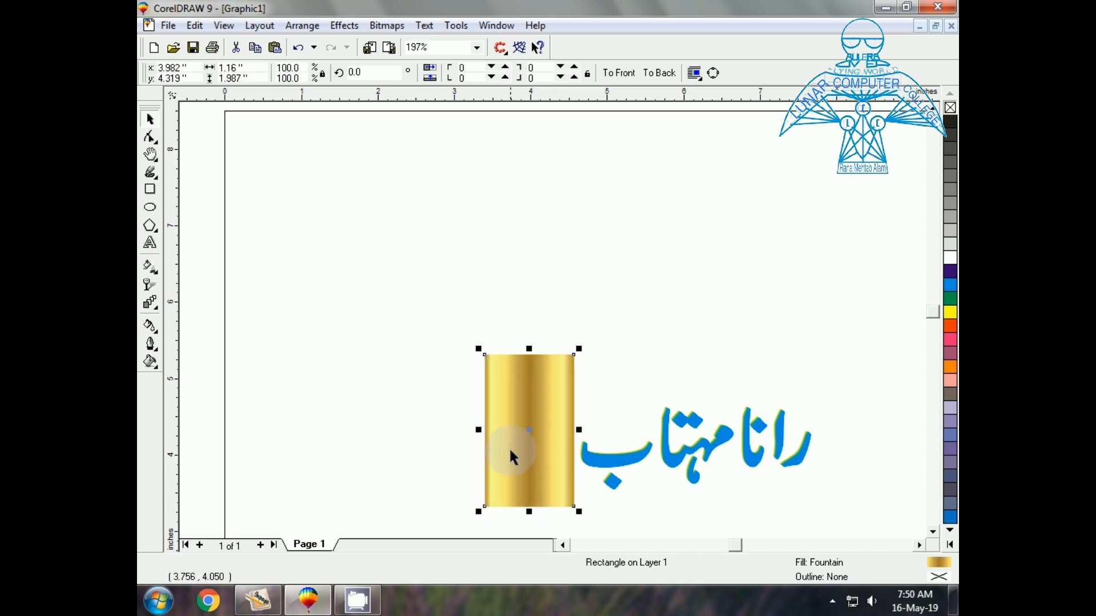
{"action": "left_click_drag", "start_coordinate": [478, 431], "coordinate": [581, 442]}
{"action": "key", "text": "ctrl+z"}
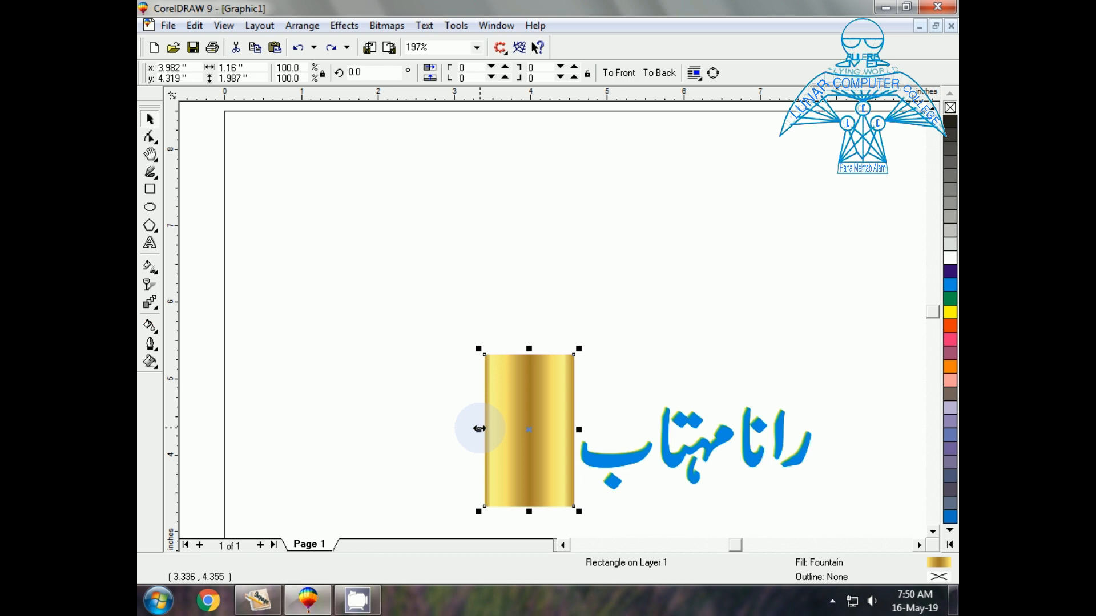
{"action": "left_click_drag", "start_coordinate": [478, 429], "coordinate": [581, 437]}
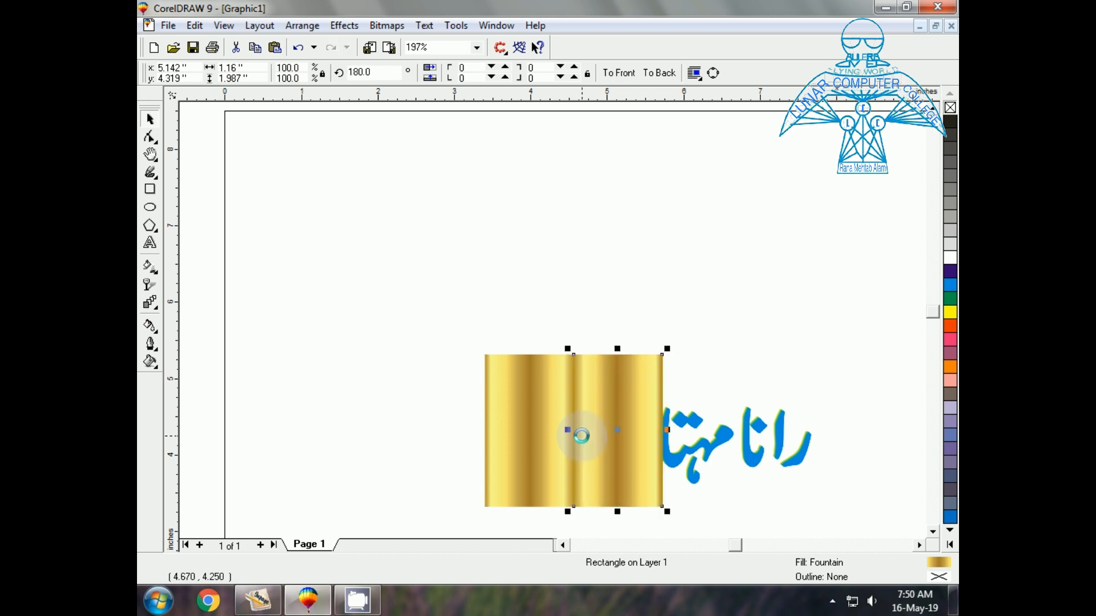
Repeat the mirrored copy twice with Ctrl+R, then select and group all four gold rectangles
{"action": "key", "text": "ctrl+r"}
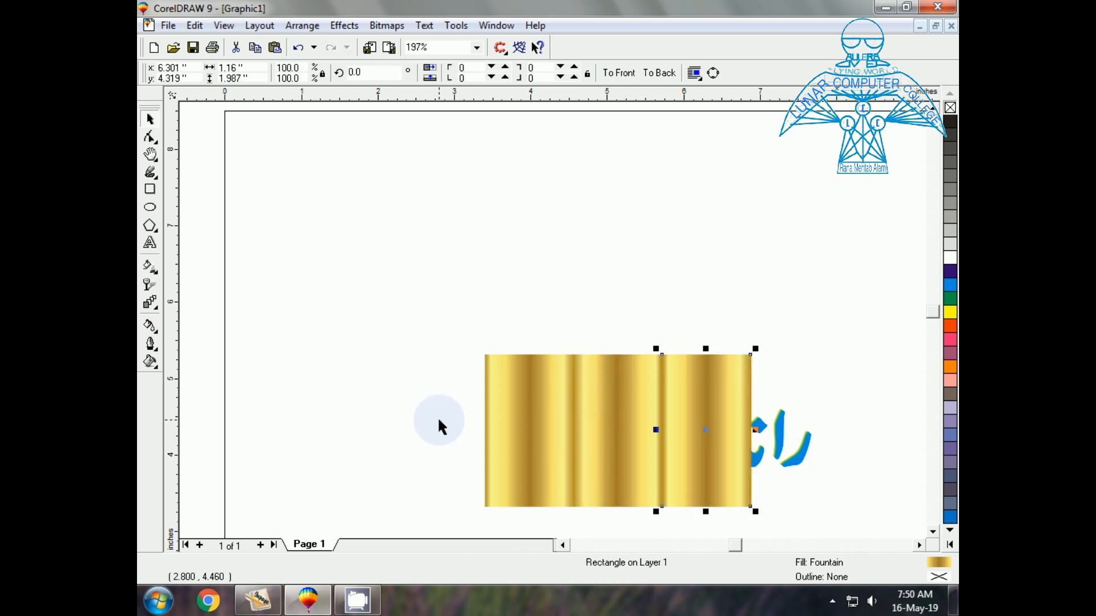
{"action": "key", "text": "ctrl+r"}
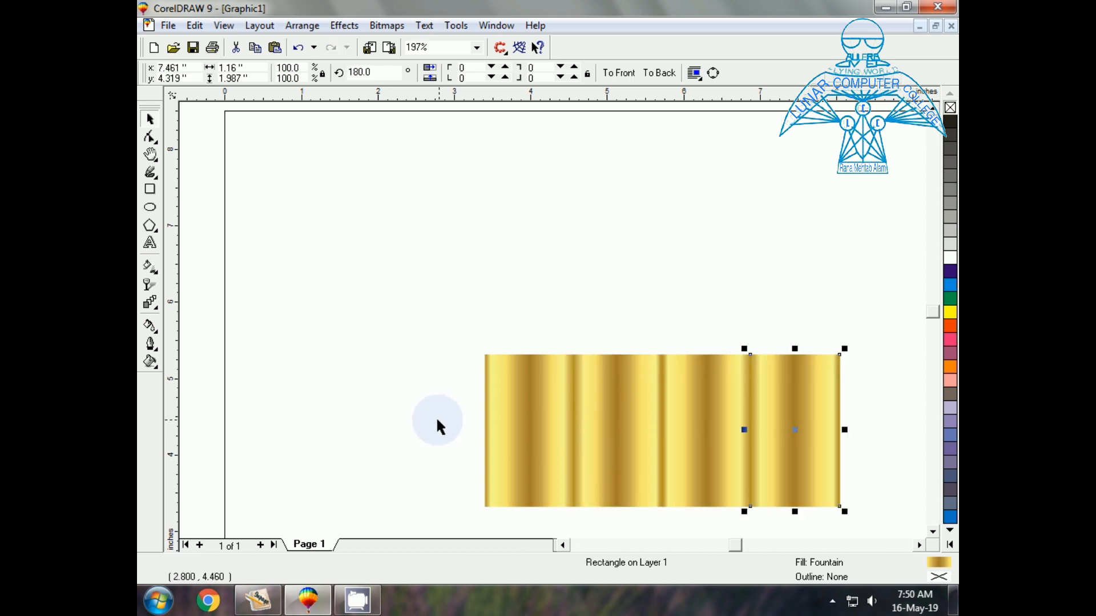
{"action": "left_click", "coordinate": [403, 311]}
{"action": "left_click", "coordinate": [513, 441]}
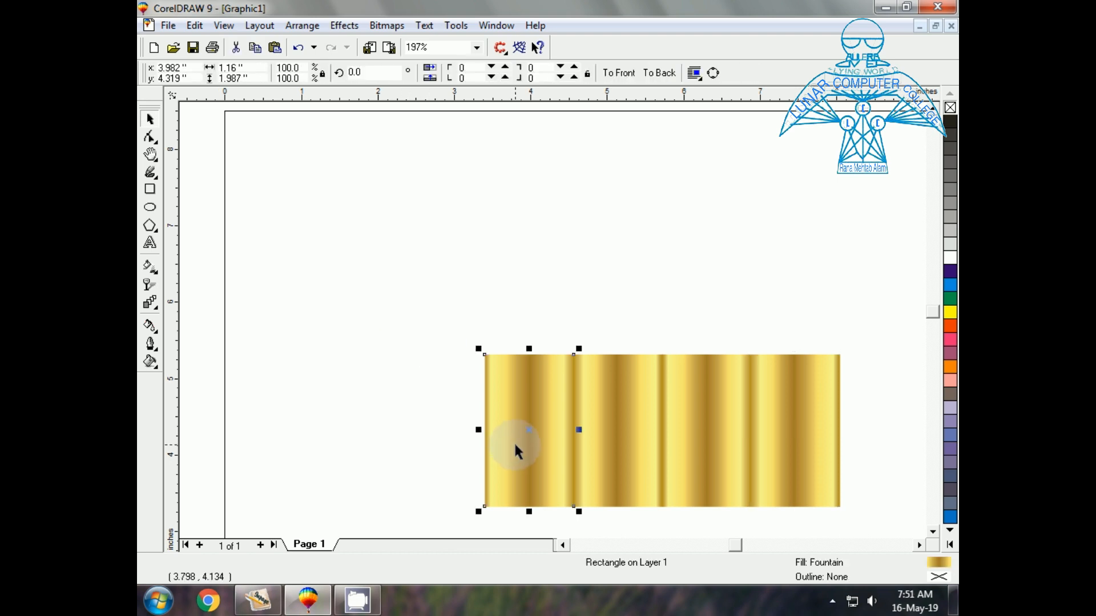
{"action": "left_click", "coordinate": [619, 455], "text": "shift"}
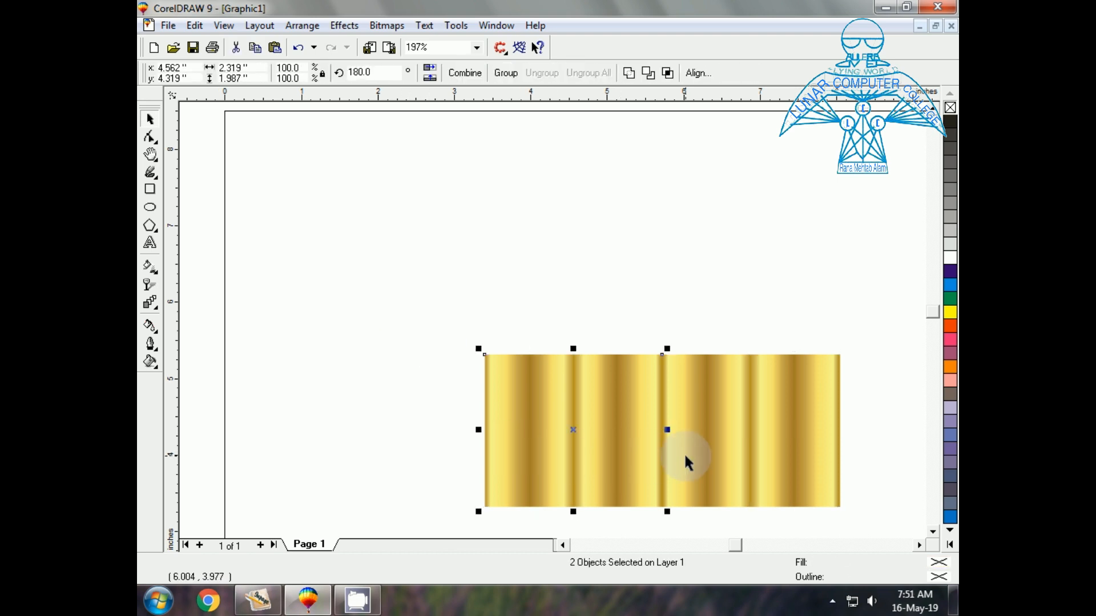
{"action": "left_click", "coordinate": [745, 450], "text": "shift"}
{"action": "left_click", "coordinate": [776, 447], "text": "shift"}
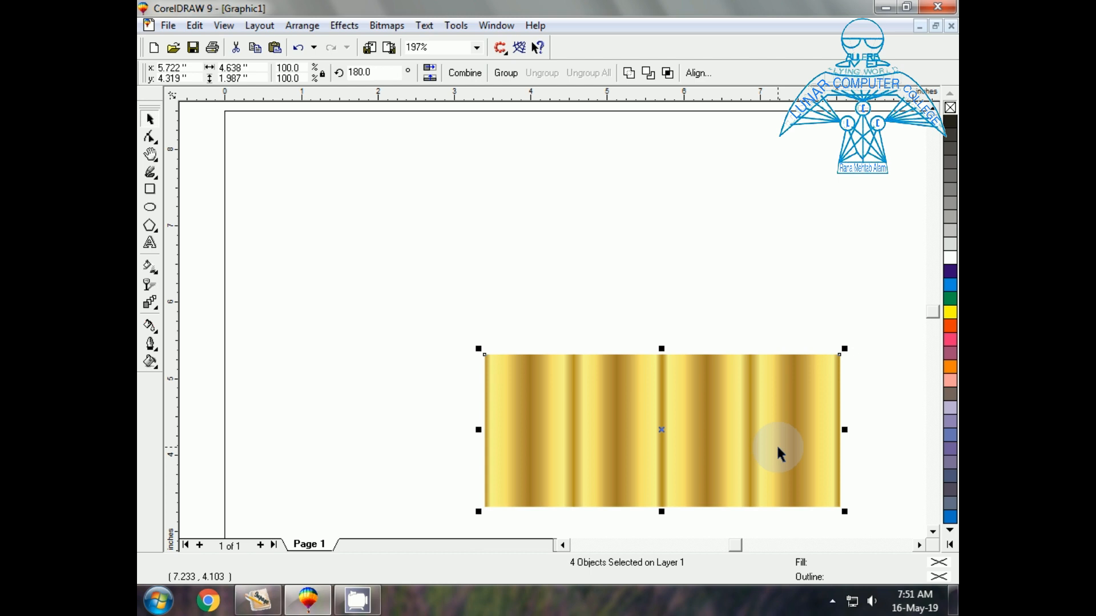
{"action": "key", "text": "ctrl+g"}
Move the gold strip above the Urdu name, deepen the name's extrusion, then reselect the strip
{"action": "left_click_drag", "start_coordinate": [774, 444], "coordinate": [740, 271]}
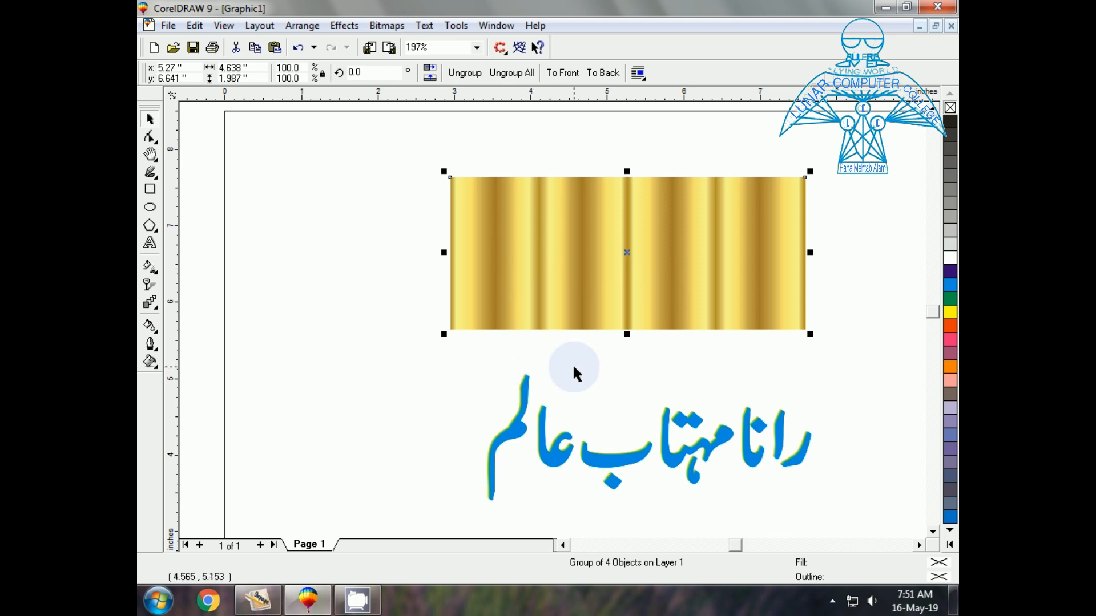
{"action": "mouse_move", "coordinate": [612, 457]}
{"action": "left_mouse_down"}
{"action": "mouse_move", "coordinate": [593, 430]}
{"action": "mouse_move", "coordinate": [600, 443]}
{"action": "left_mouse_up"}
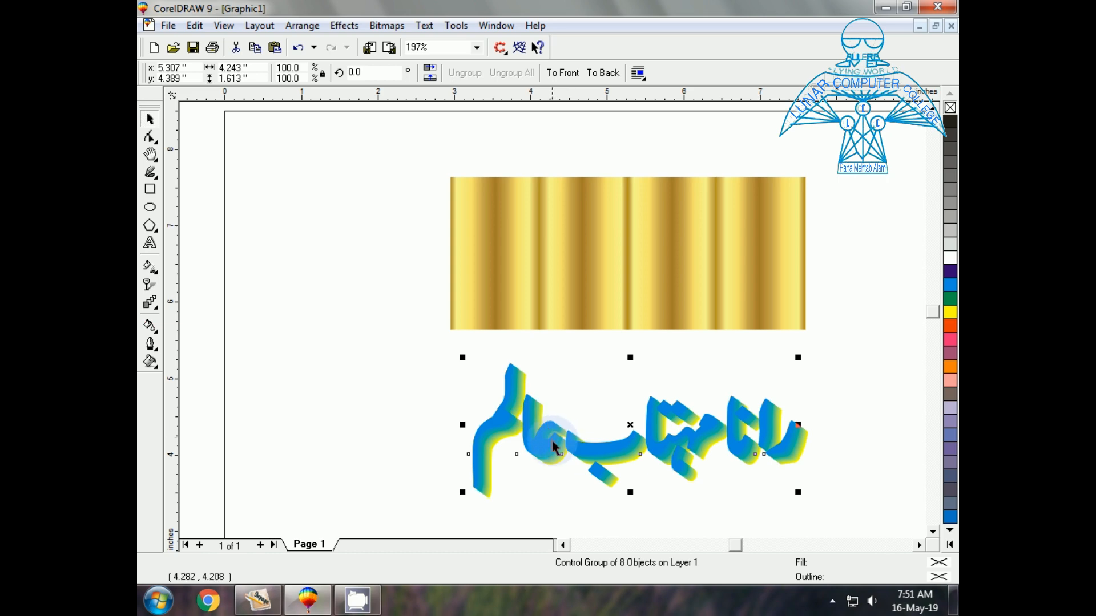
{"action": "left_click_drag", "start_coordinate": [553, 451], "coordinate": [554, 454]}
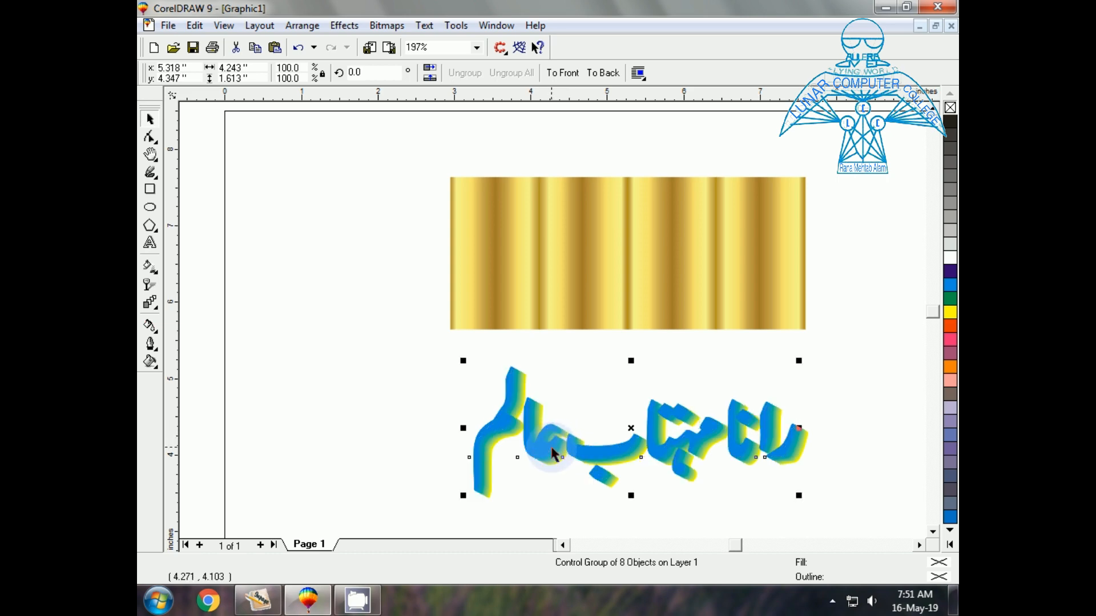
{"action": "left_click", "coordinate": [495, 260]}
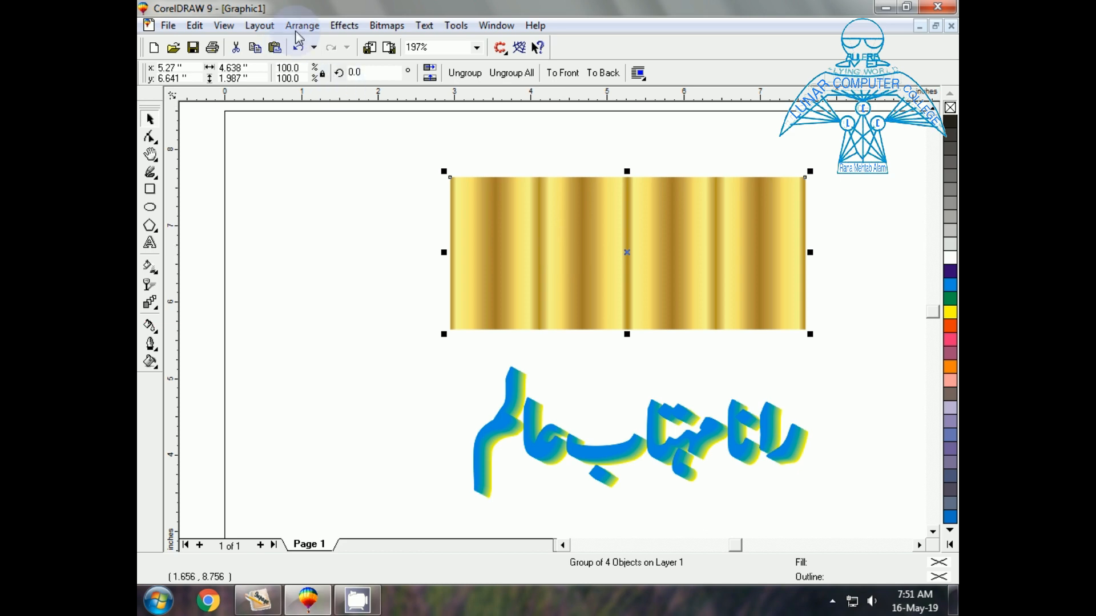
PowerClip the gold strip into the Urdu lettering using Effects > PowerClip > Place Inside Container
{"action": "left_click", "coordinate": [344, 26]}
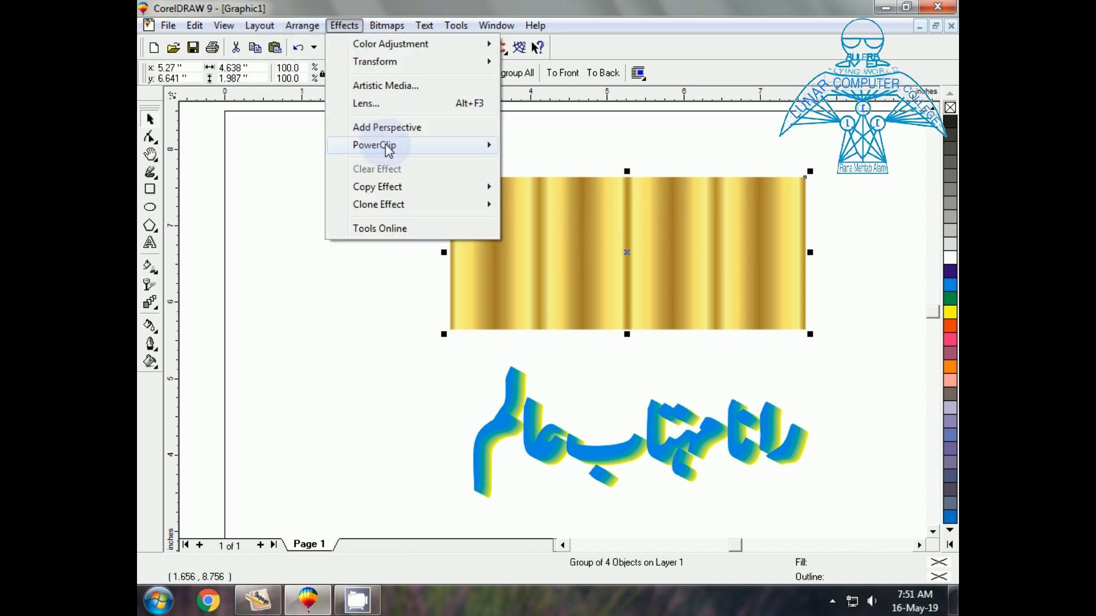
{"action": "mouse_move", "coordinate": [384, 147]}
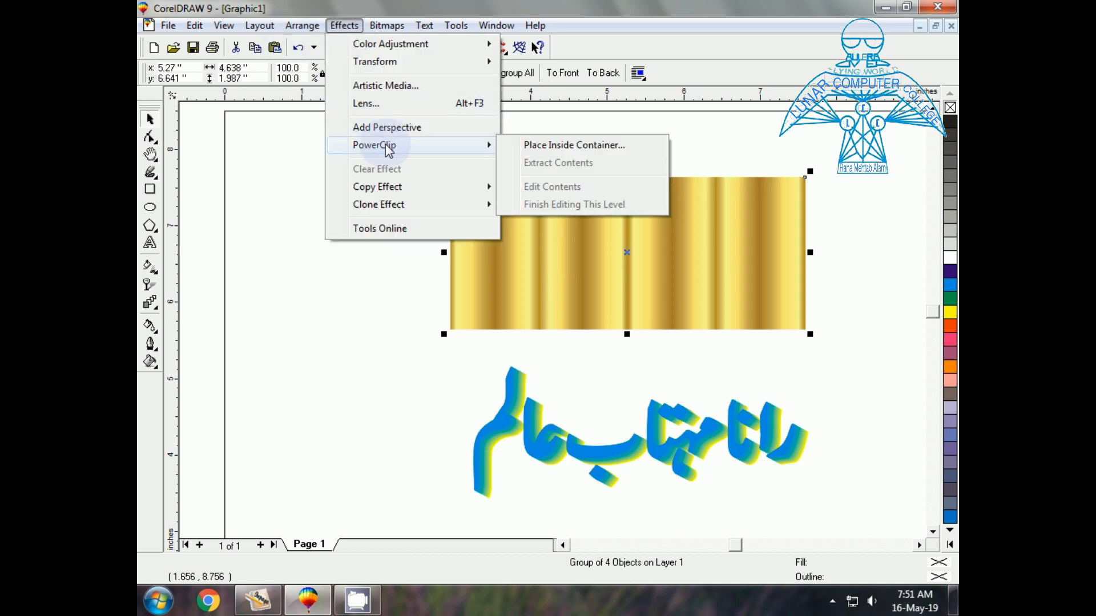
{"action": "left_click", "coordinate": [521, 148]}
{"action": "left_click", "coordinate": [531, 454]}
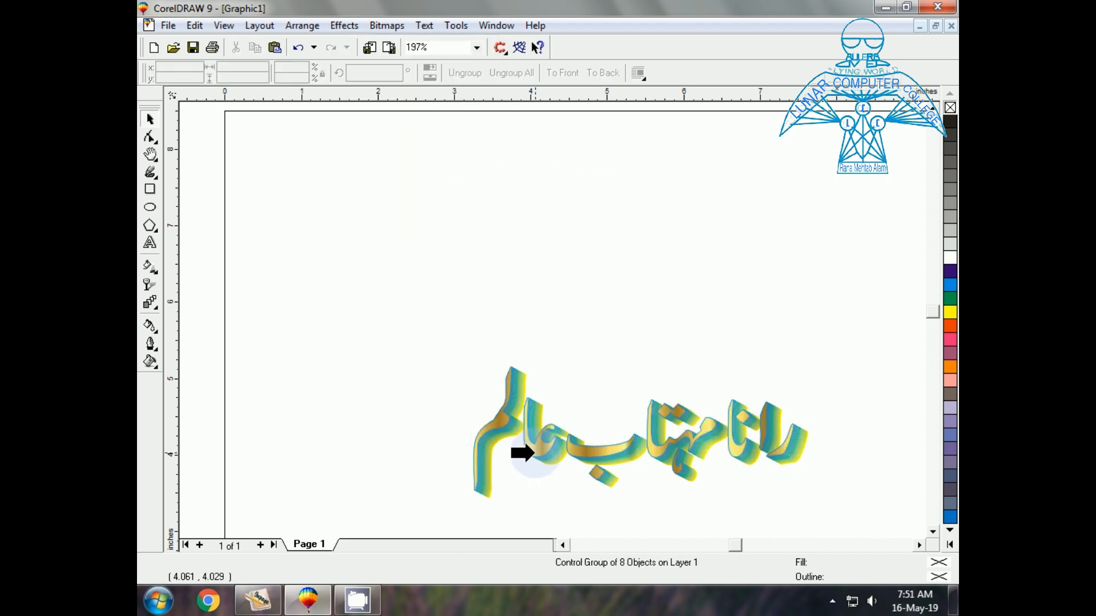
{"action": "left_click", "coordinate": [368, 386]}
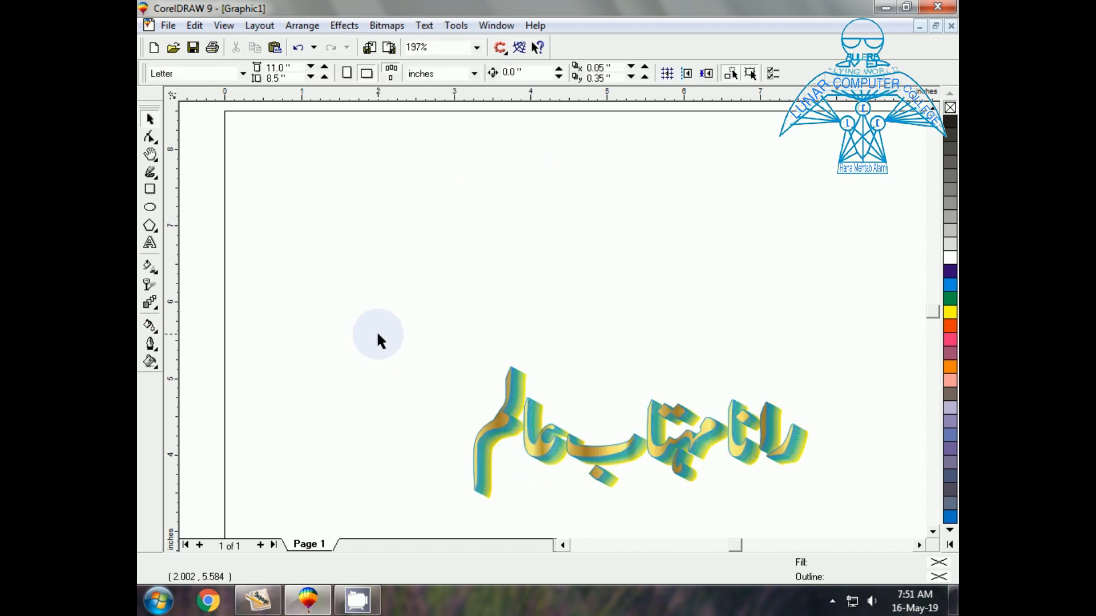
Zoom in and colour the lettering's outlines and extruded sides yellow, then zoom back out
{"action": "key", "text": "F2"}
{"action": "left_click", "coordinate": [573, 471]}
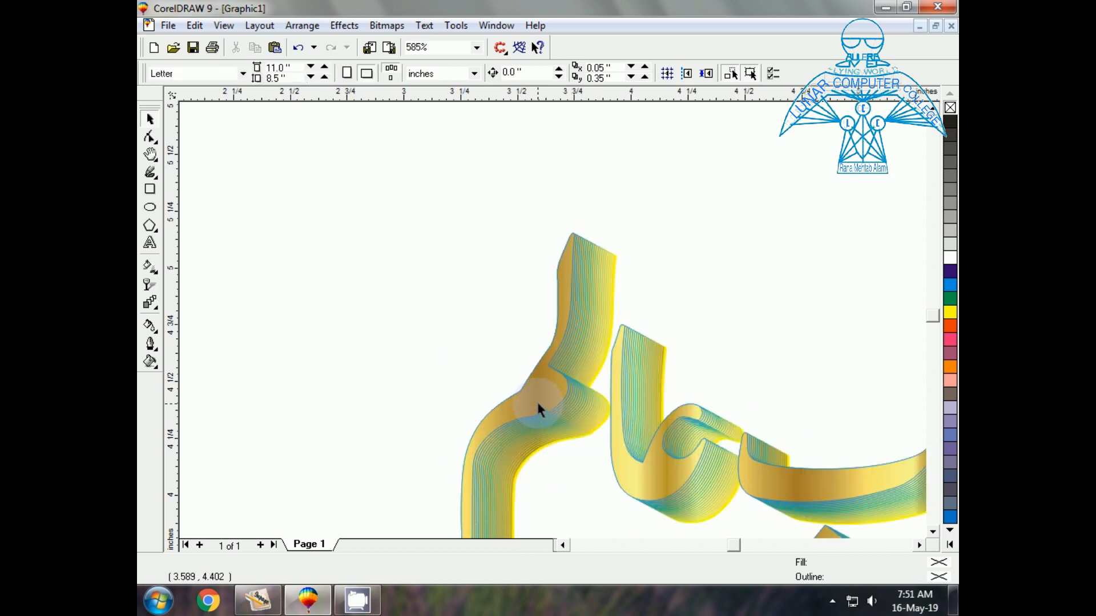
{"action": "left_click_drag", "start_coordinate": [536, 401], "coordinate": [563, 424]}
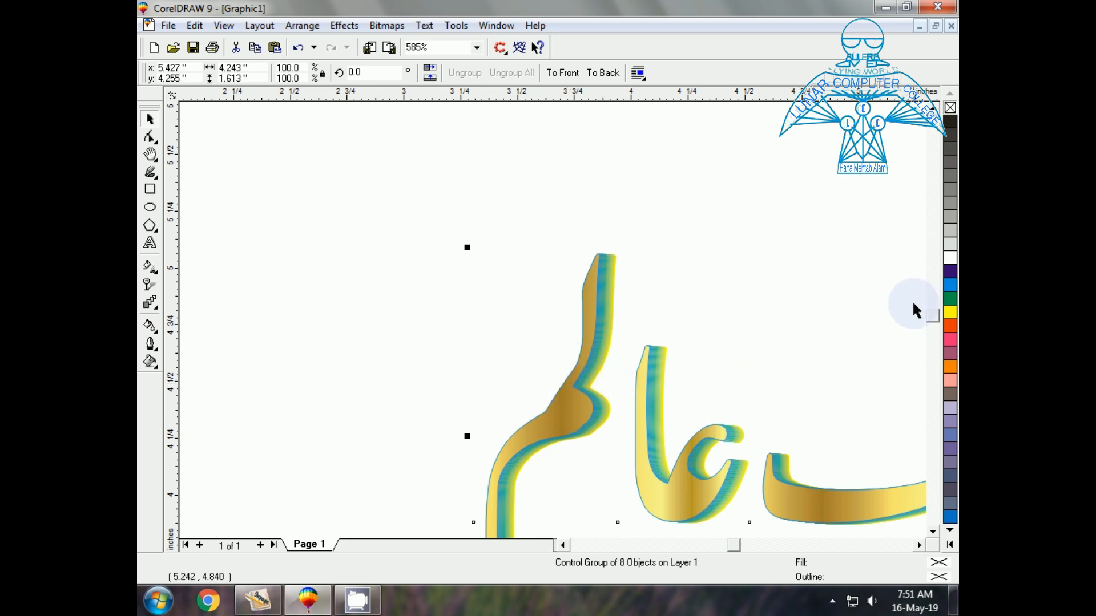
{"action": "right_click", "coordinate": [950, 312]}
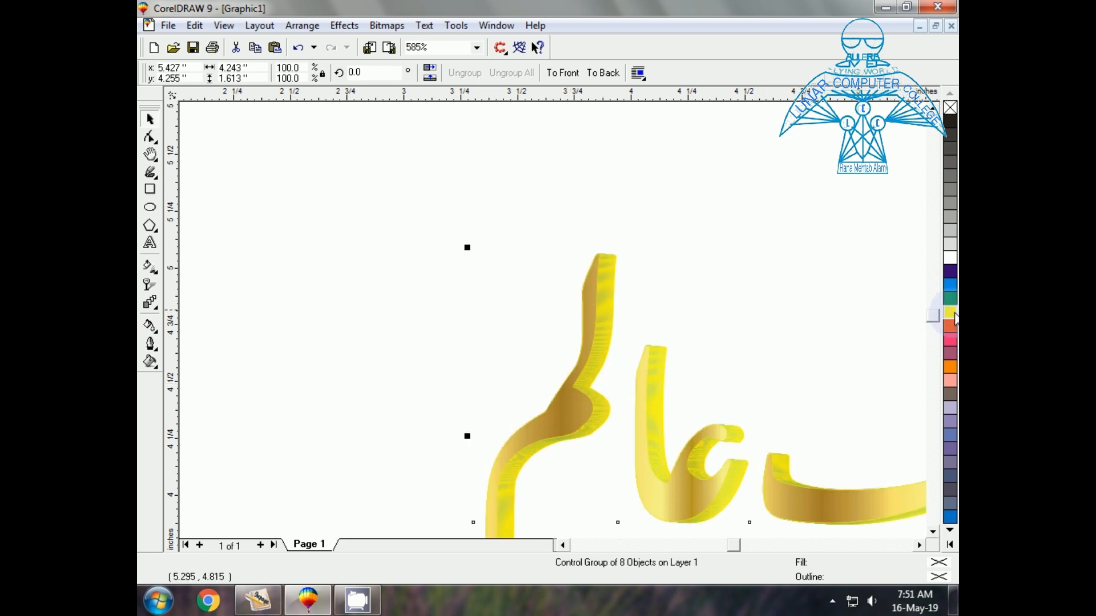
{"action": "left_click_drag", "start_coordinate": [567, 417], "coordinate": [577, 420]}
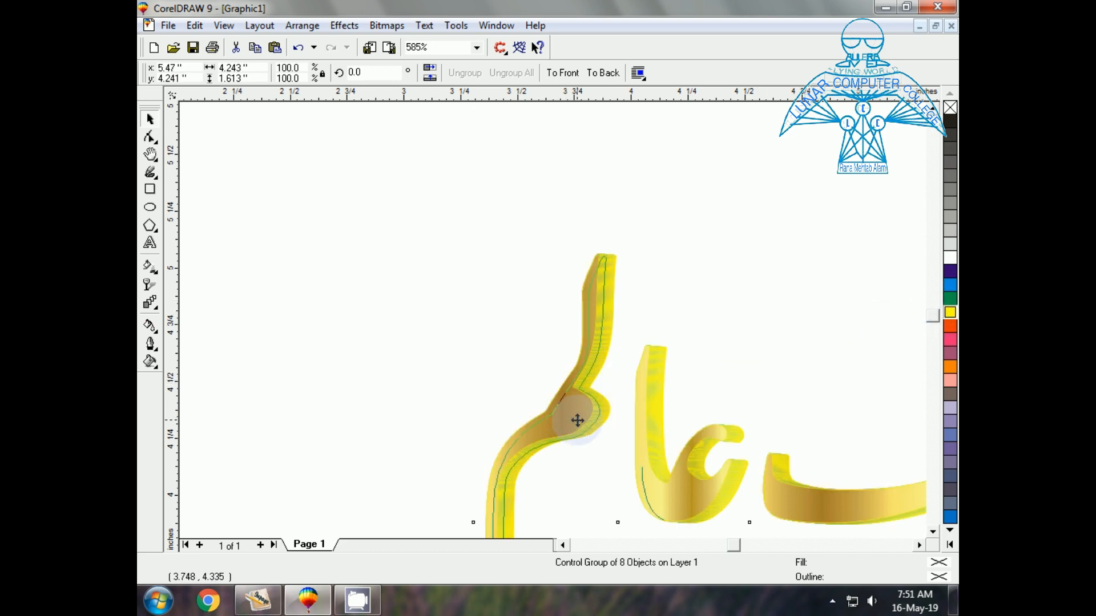
{"action": "left_click", "coordinate": [522, 381]}
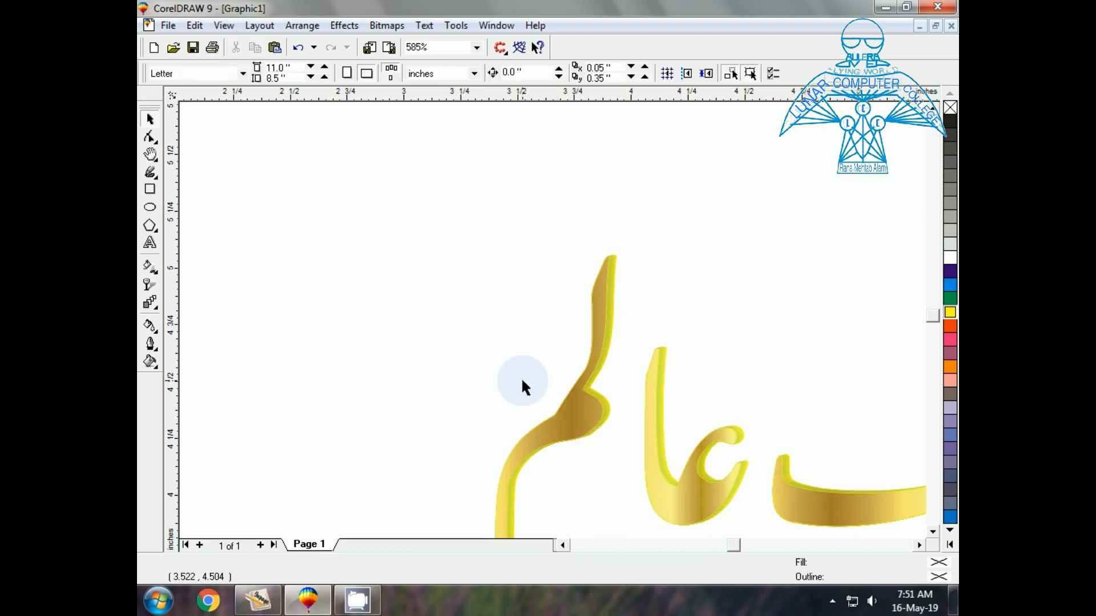
{"action": "key", "text": "F3"}
{"action": "left_click_drag", "start_coordinate": [409, 297], "coordinate": [834, 524]}
Marquee-select the blended gold lettering and scale it up to about 8.2 inches wide
{"action": "key", "text": "shift+F2"}
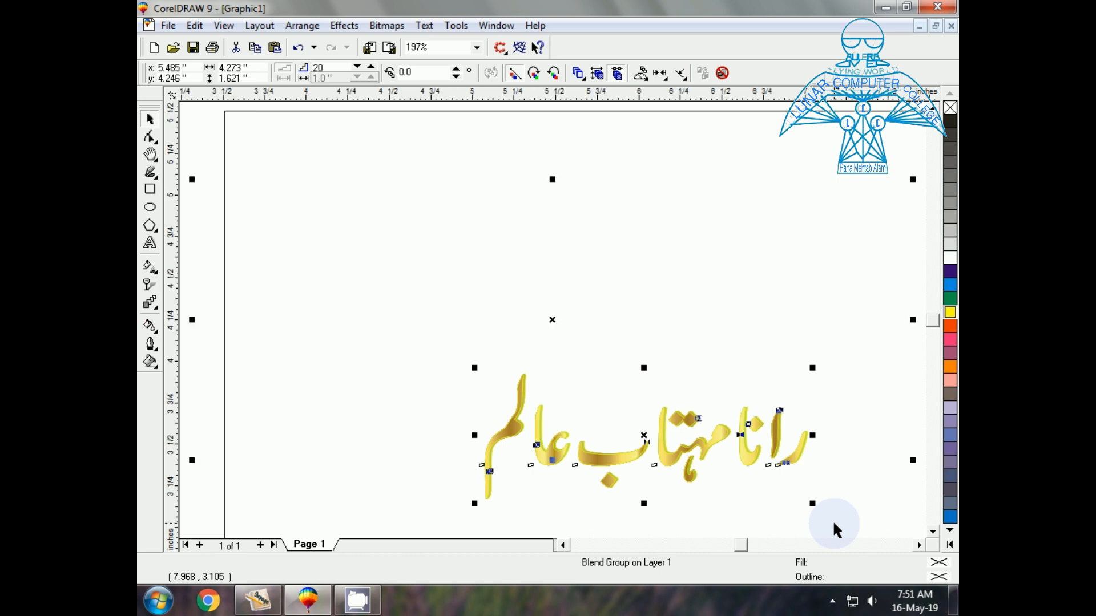
{"action": "left_click", "coordinate": [504, 464]}
{"action": "left_click", "coordinate": [454, 382]}
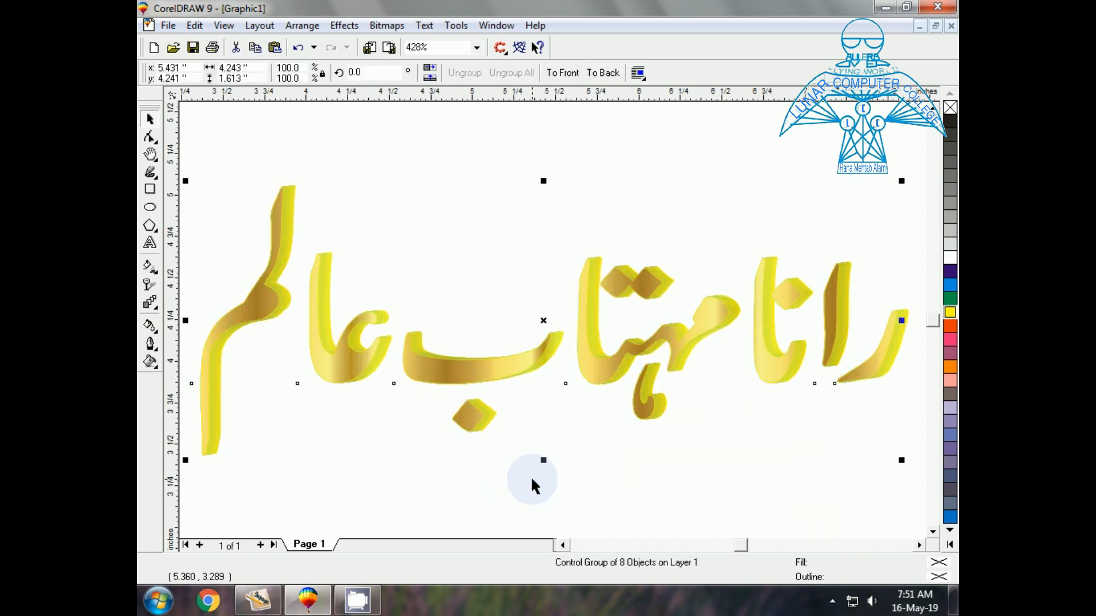
{"action": "key", "text": "F3"}
{"action": "left_click", "coordinate": [443, 407]}
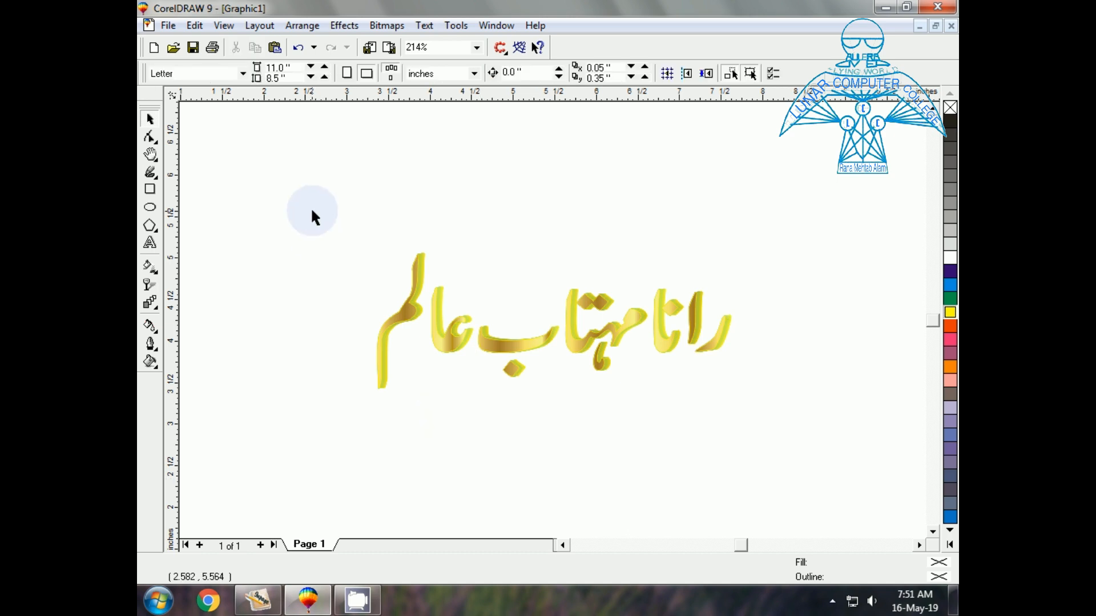
{"action": "mouse_move", "coordinate": [311, 222]}
{"action": "left_mouse_down"}
{"action": "mouse_move", "coordinate": [606, 439]}
{"action": "mouse_move", "coordinate": [783, 455]}
{"action": "left_mouse_up"}
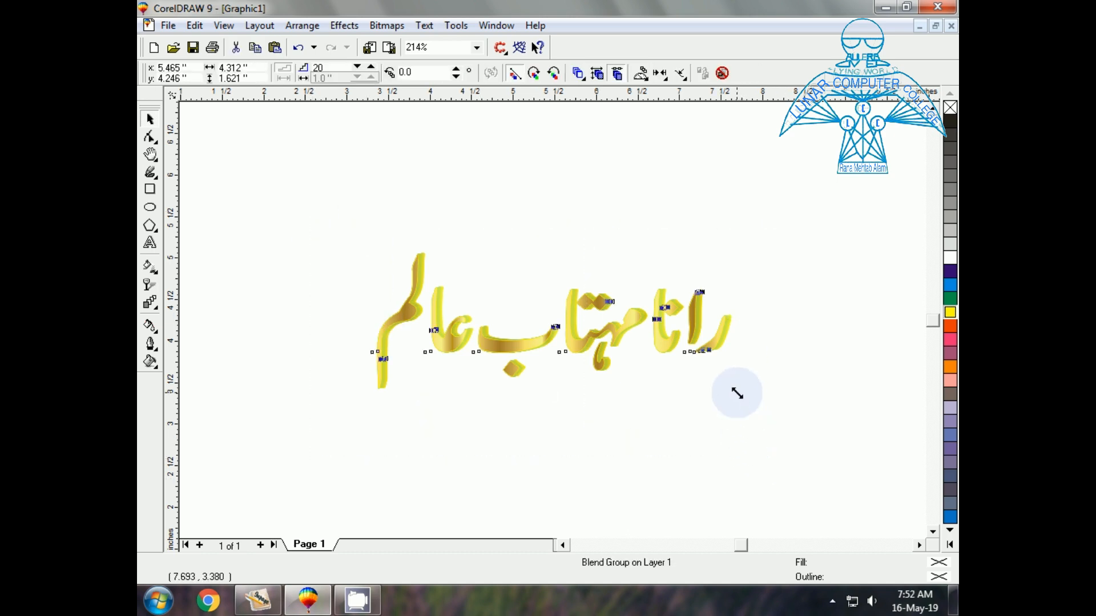
{"action": "left_click_drag", "start_coordinate": [736, 392], "coordinate": [900, 498]}
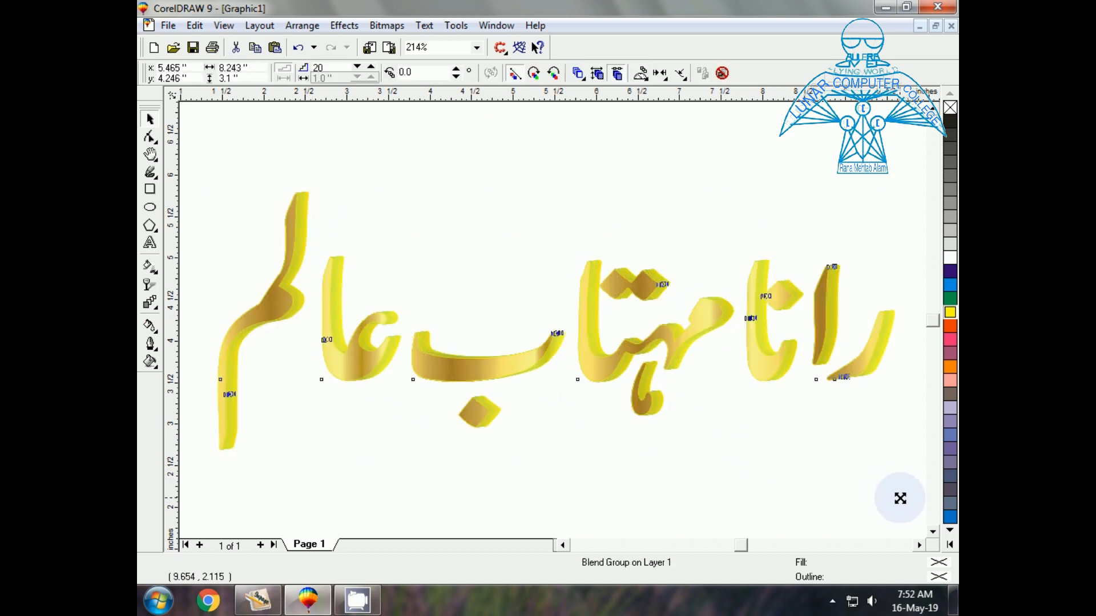
{"action": "left_click", "coordinate": [769, 472]}
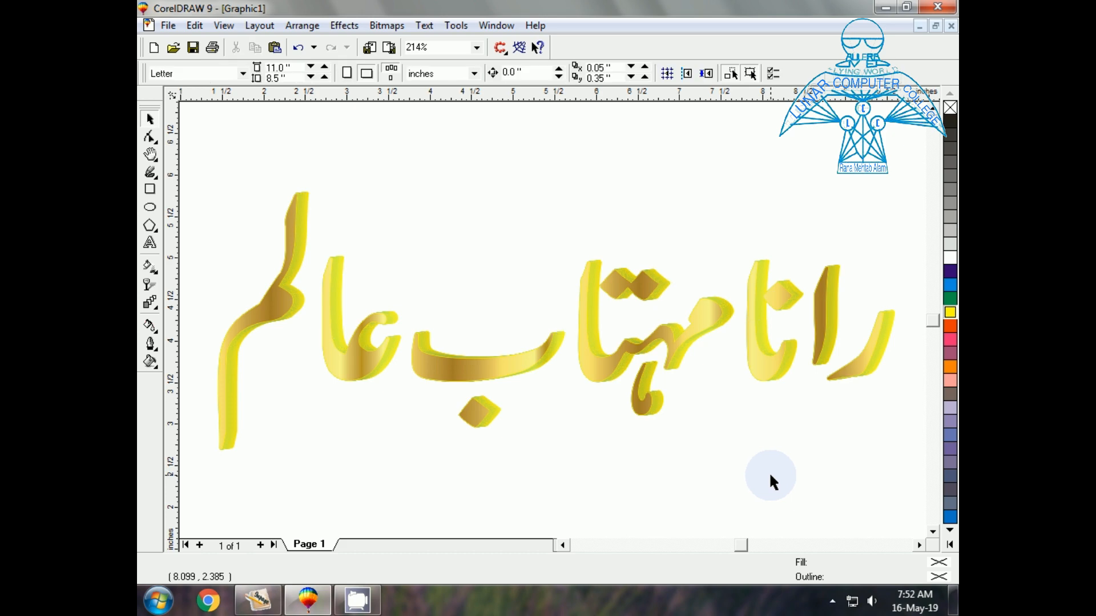
{"action": "left_click", "coordinate": [472, 372]}
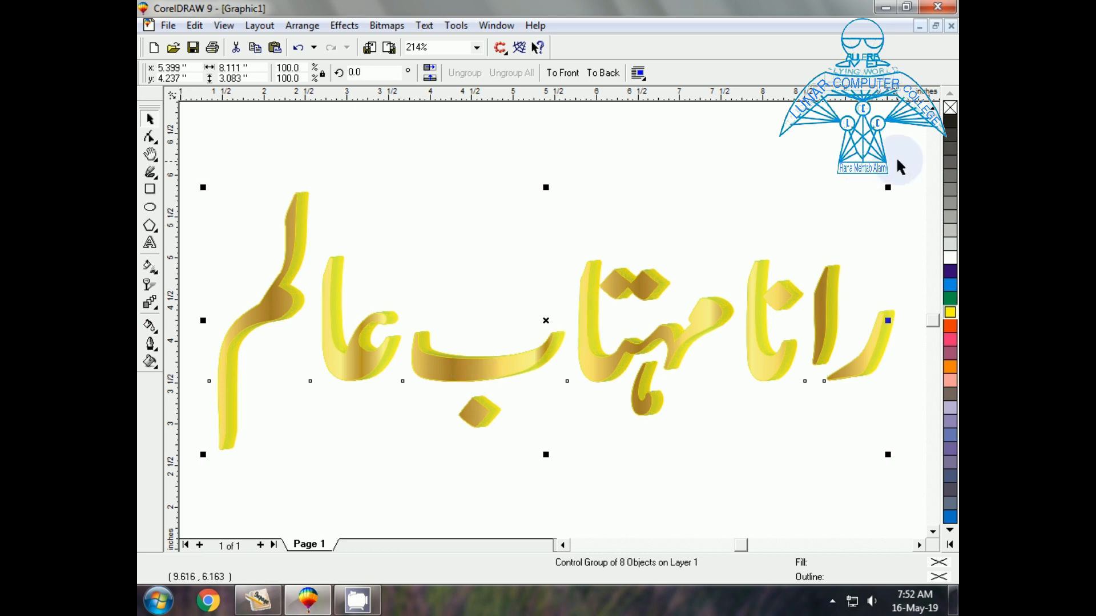
Try grey, light grey, yellow and teal on the extruded edge, finishing with dark olive-grey
{"action": "left_click", "coordinate": [951, 128]}
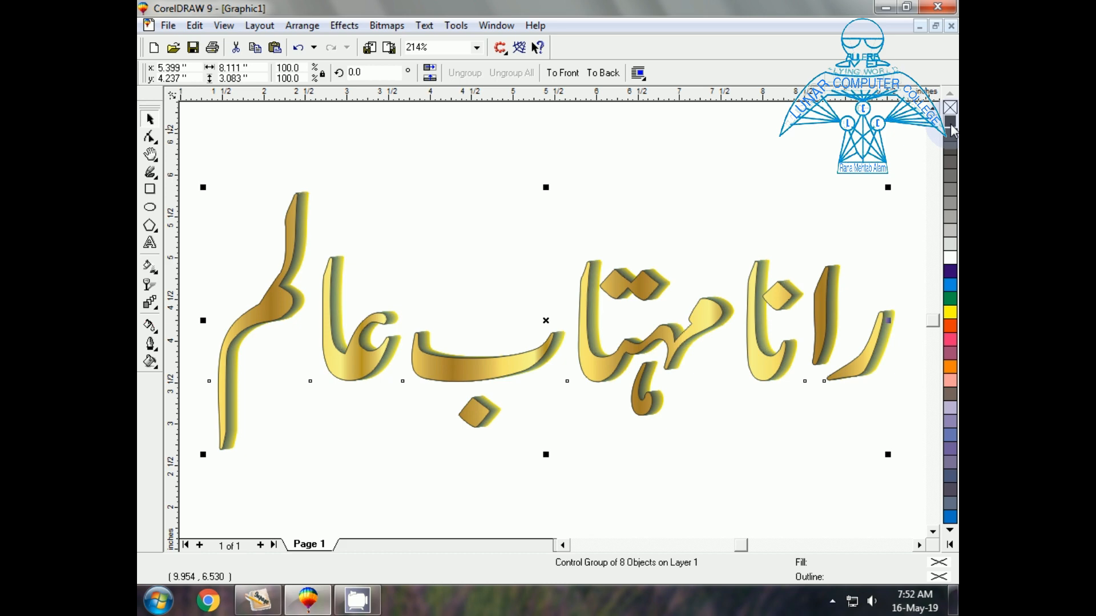
{"action": "left_click", "coordinate": [950, 237]}
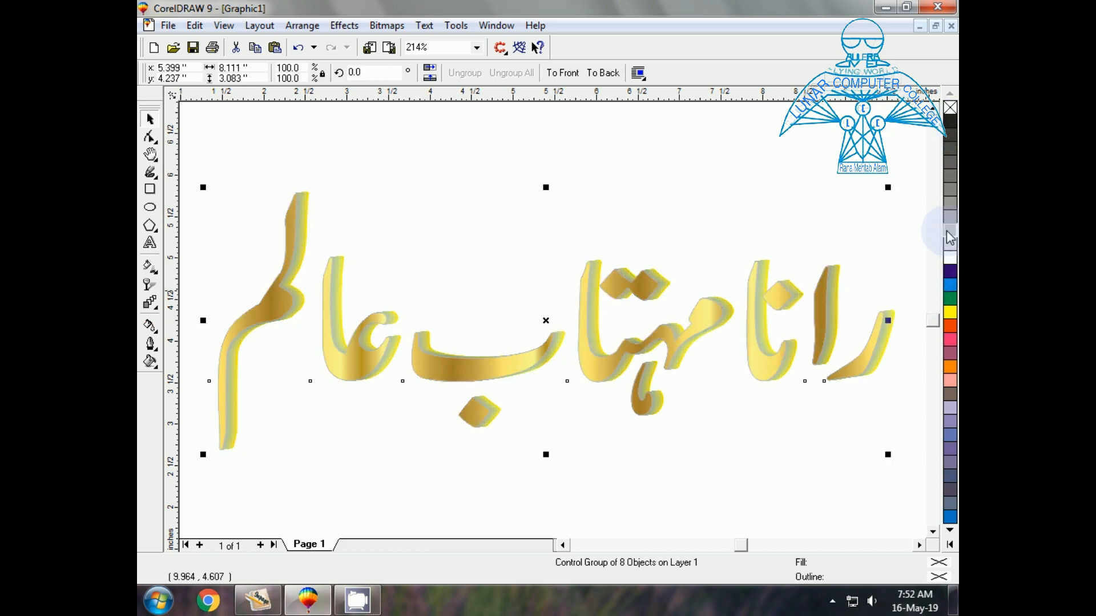
{"action": "left_click", "coordinate": [951, 313]}
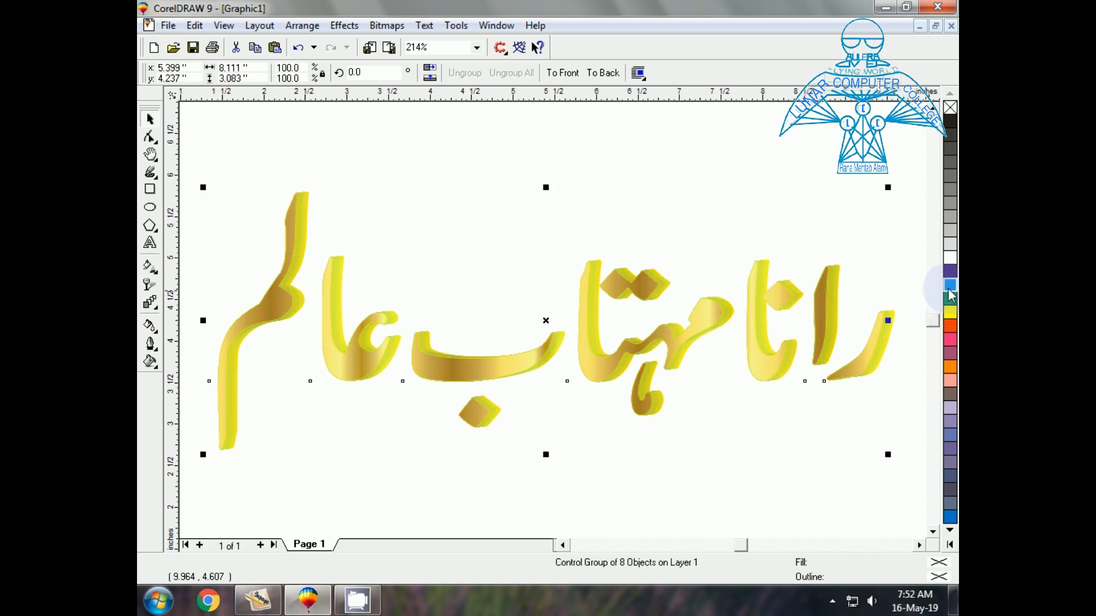
{"action": "left_click", "coordinate": [950, 292]}
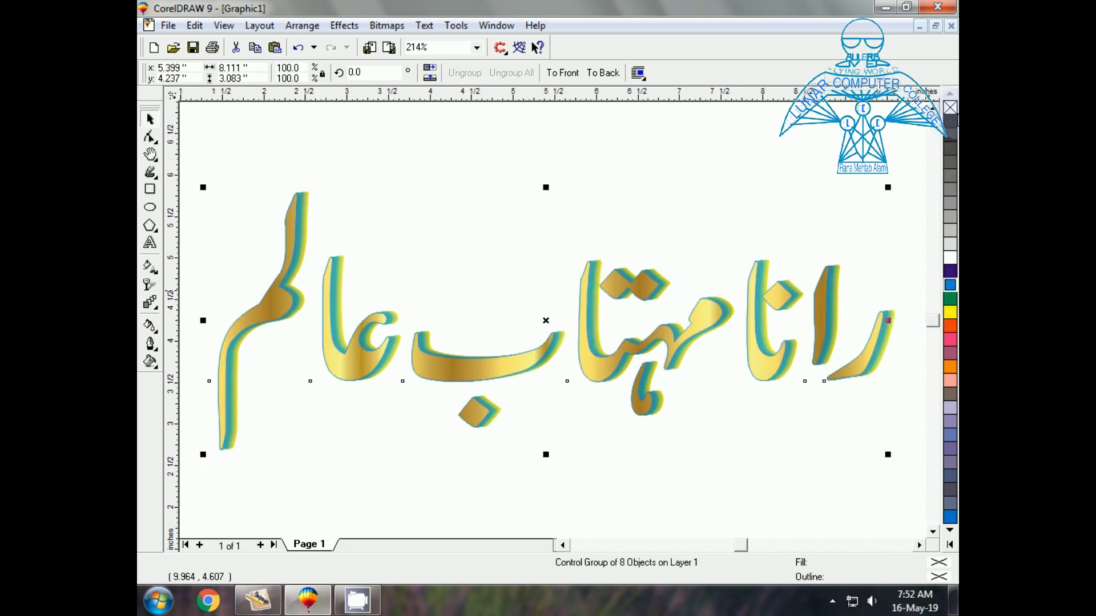
{"action": "left_click", "coordinate": [951, 121]}
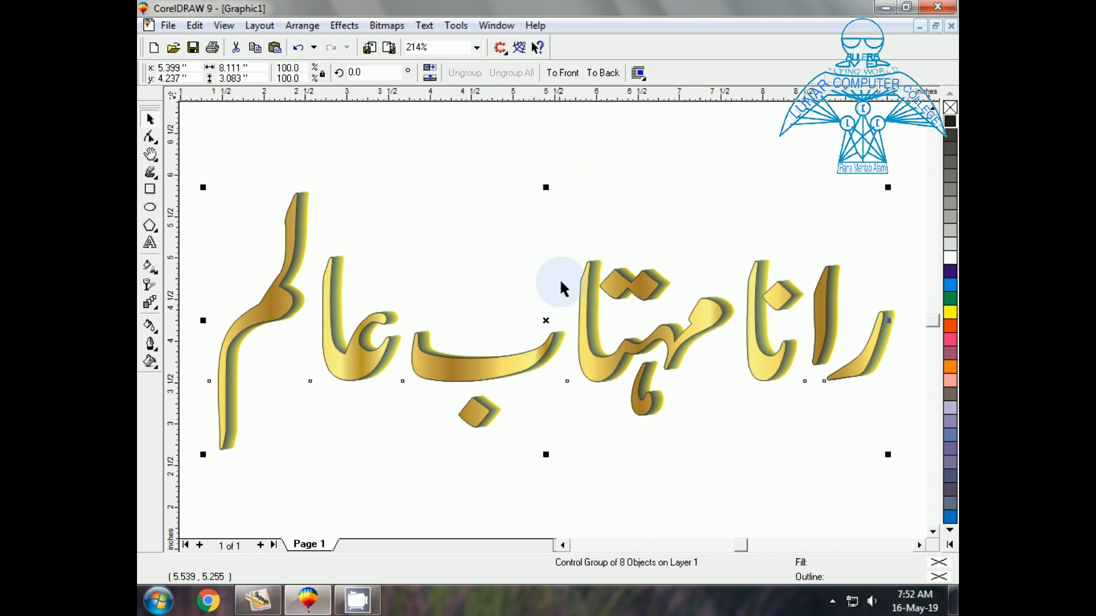